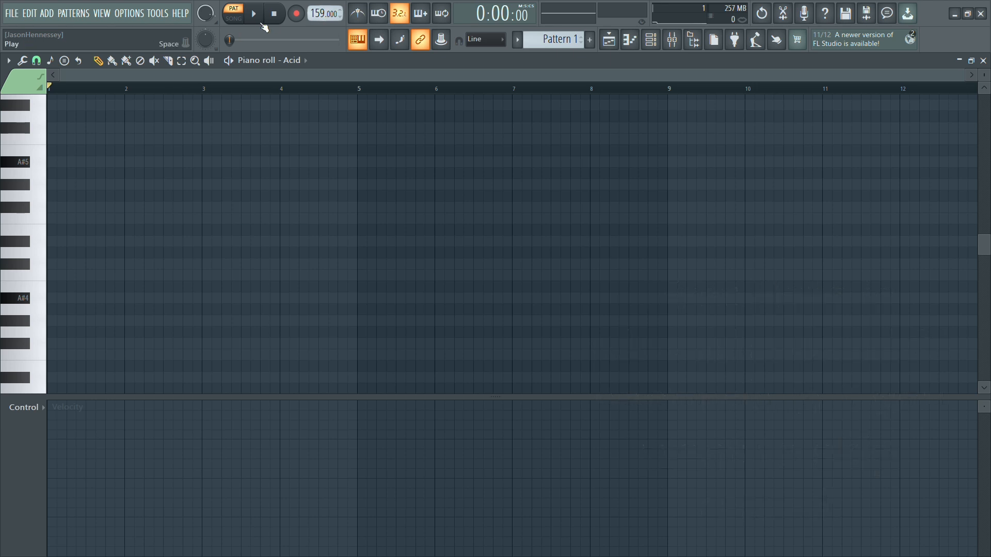
Step: Start the Acid channel's pattern in the piano roll with one-bar G#5 and C#5 notes at bar 1
click(8, 61)
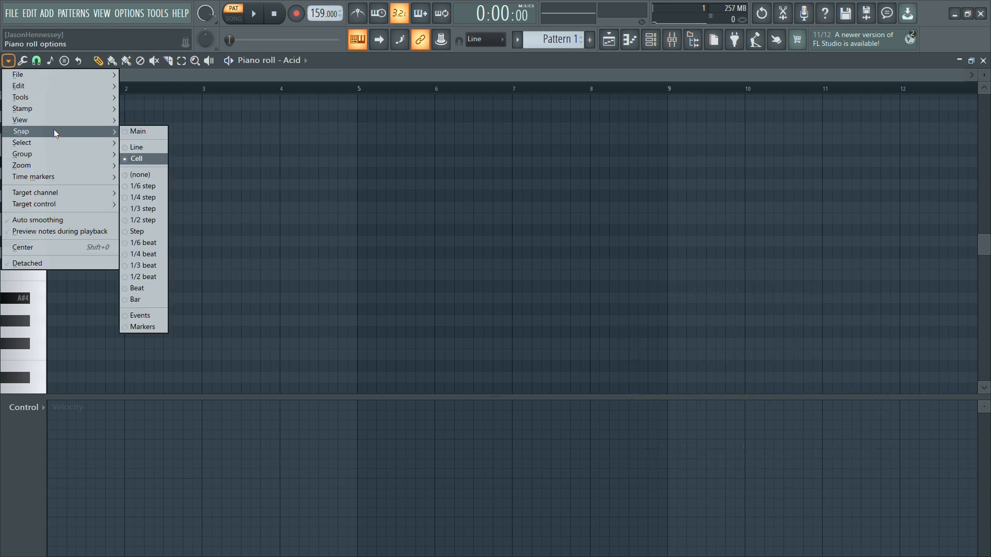
mouse_move(38, 121)
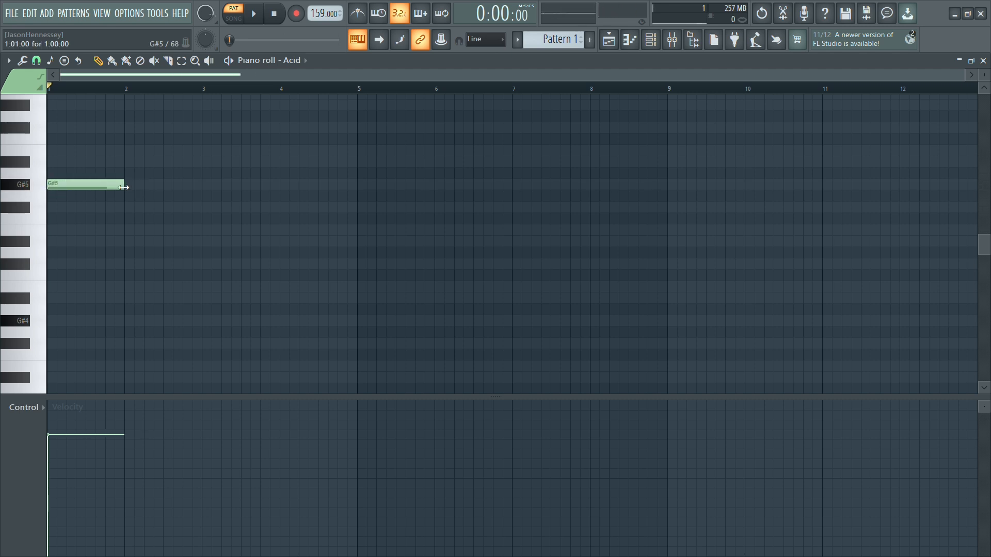
click(651, 40)
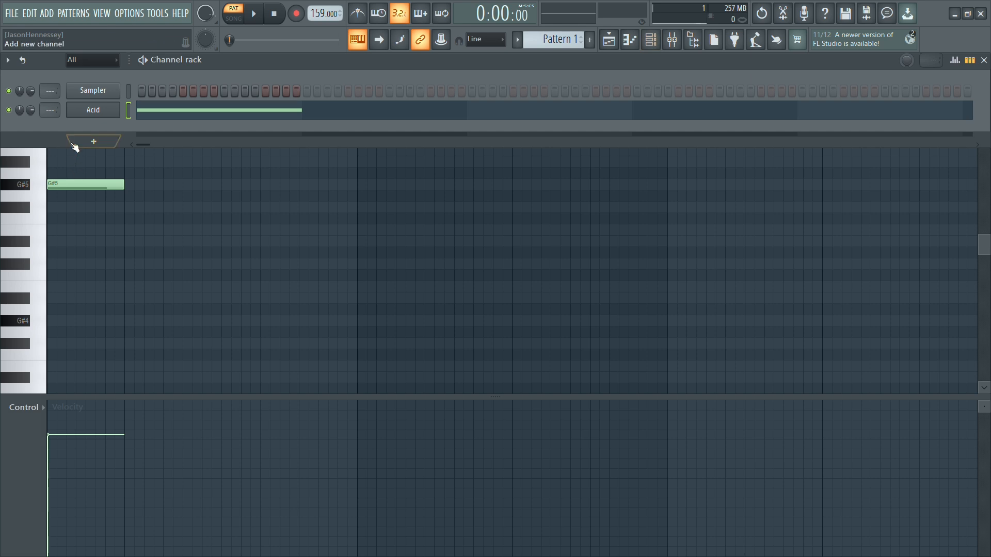
key(F6)
key(space)
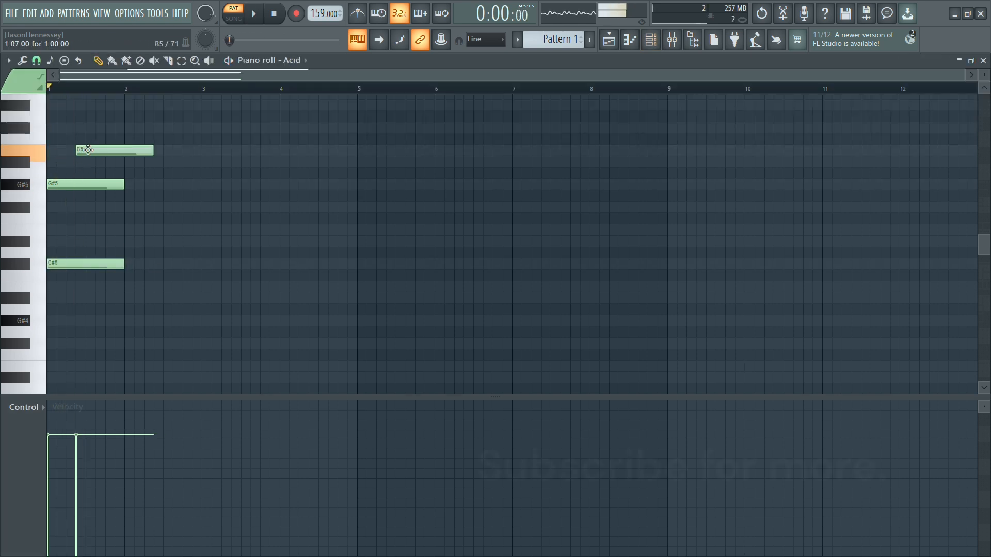
Step: Shorten the opening chord to 12 steps and continue the melody with A#5, B5, C#6, B5, A#5 and a G#5 reaching bar 3
ctrl+scroll(244, 128, up, 4)
mouse_move(188, 149)
mouse_down()
mouse_move(144, 148)
mouse_move(194, 163)
mouse_up()
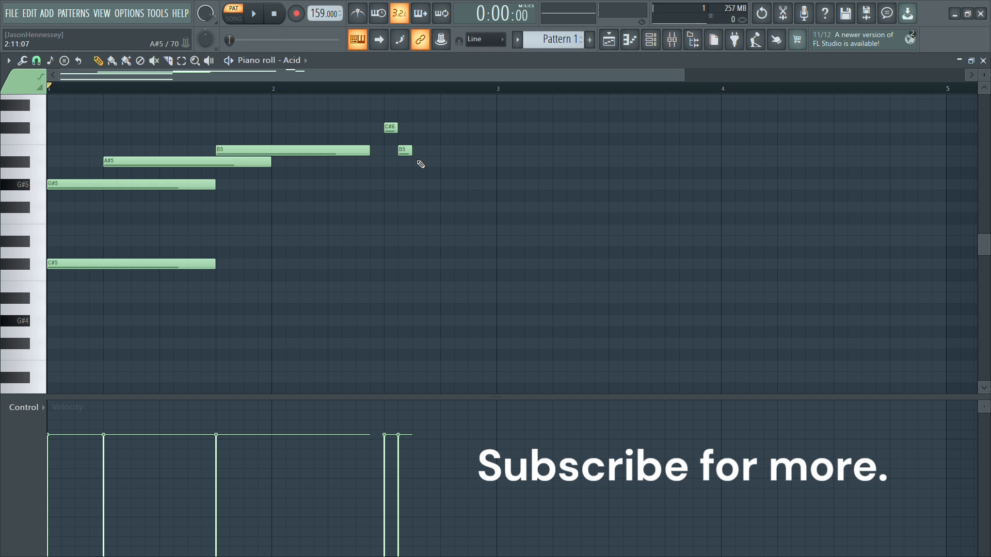
key(space)
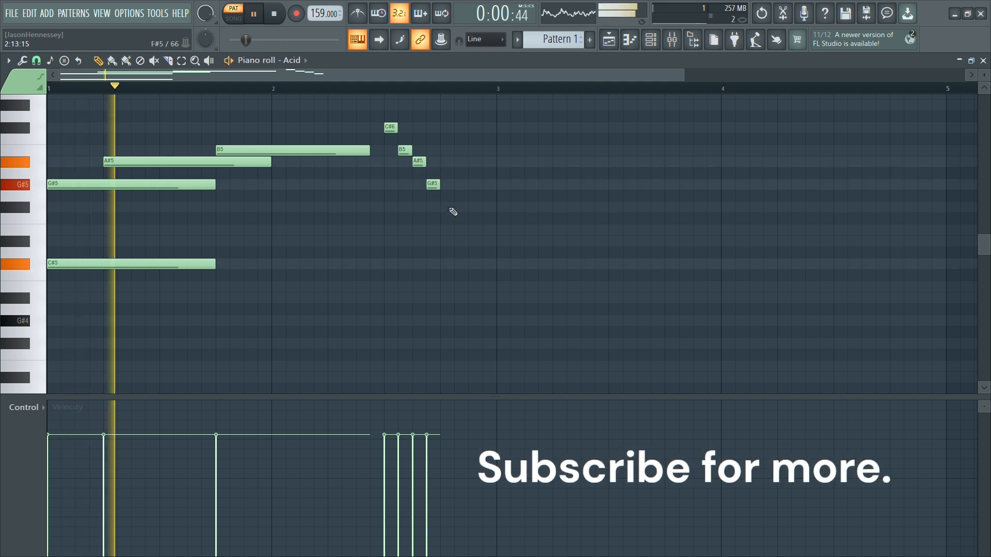
drag(437, 185, 494, 172)
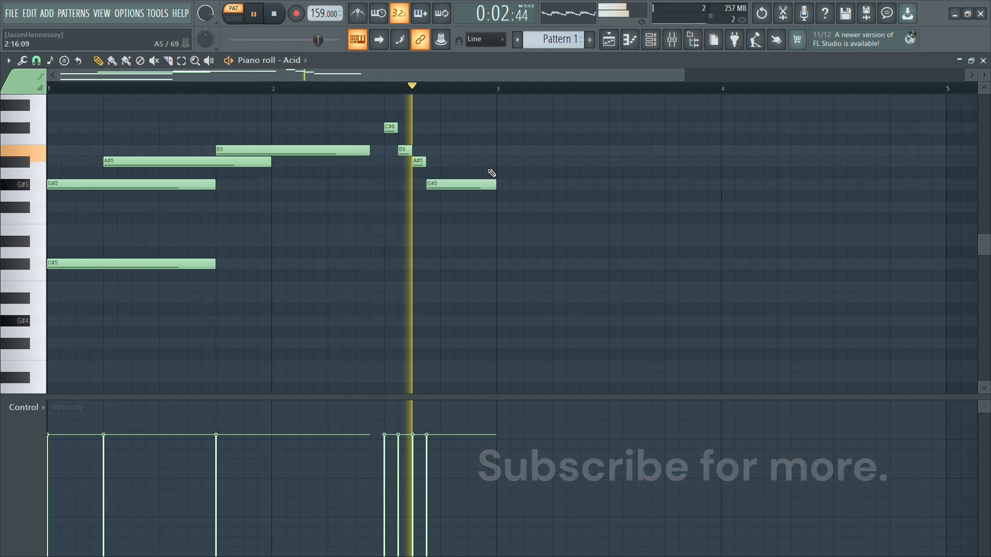
Step: Duplicate the whole two-bar phrase into bars 3 and 4
drag(515, 101, 32, 308)
drag(115, 182, 559, 193)
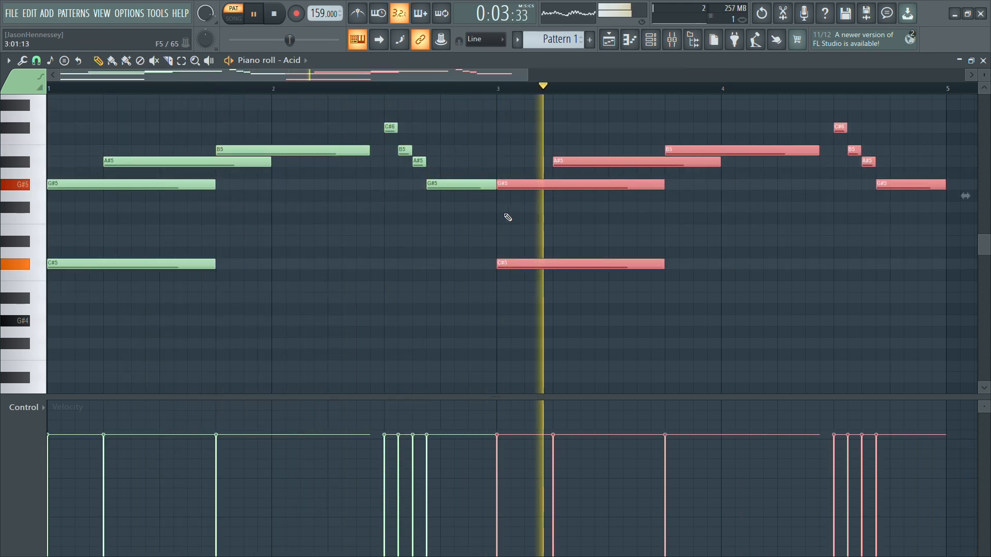
scroll(474, 222, down, 2)
ctrl+click(584, 174)
scroll(584, 175, up, 1)
scroll(588, 177, up, 1)
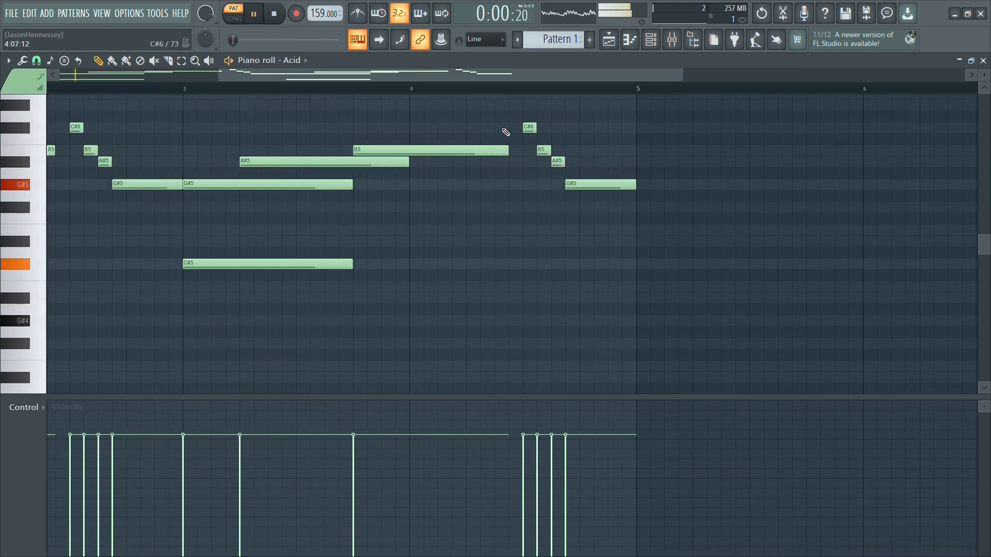
Step: Raise the last four notes of bar 4 so the run descends F#6, E6, D#6, C#6
scroll(536, 186, up, 2)
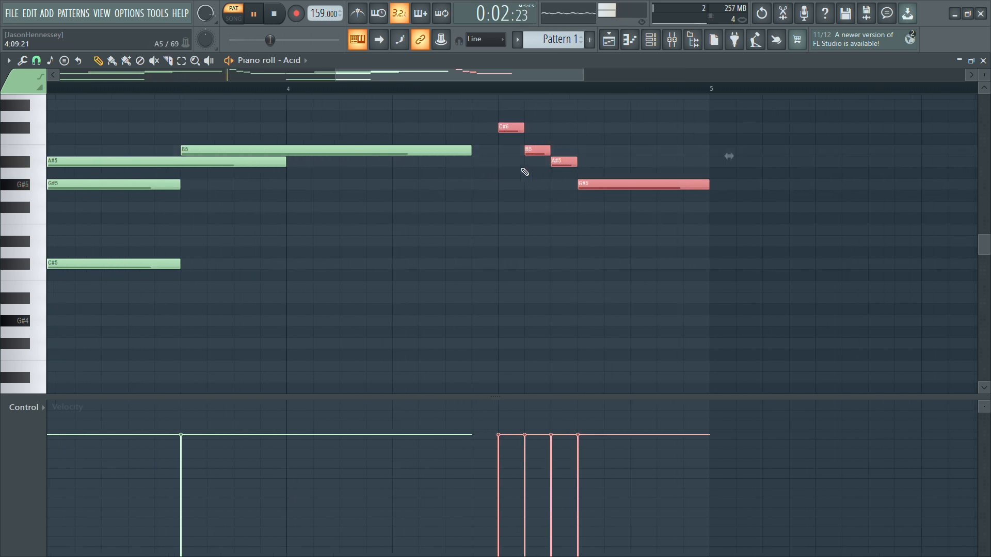
scroll(513, 191, up, 3)
key(space)
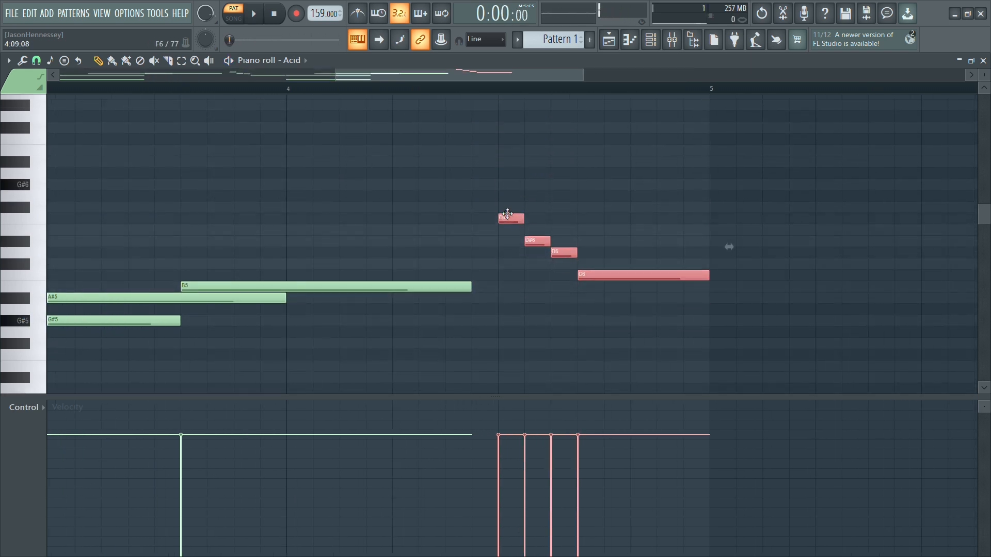
scroll(593, 273, down, 2)
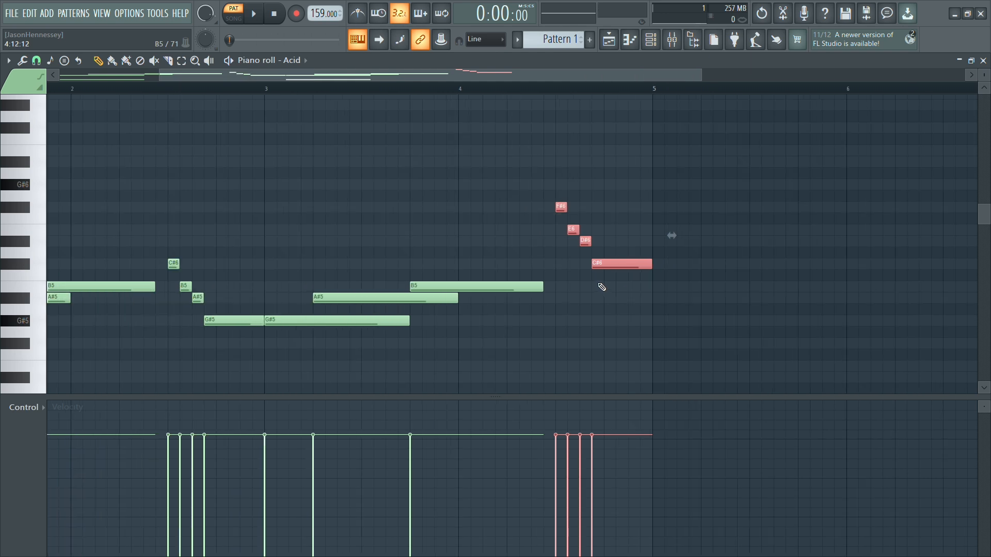
scroll(465, 217, down, 1)
Step: Lower the G#5 note at the start of bar 3 by two semitones to F#5
scroll(331, 276, up, 3)
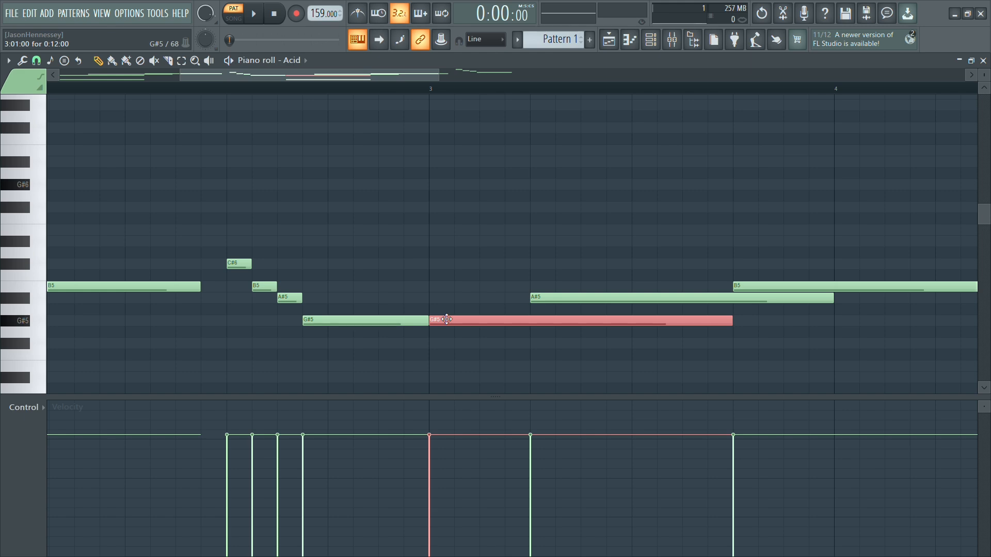
key(Down)
key(Down)
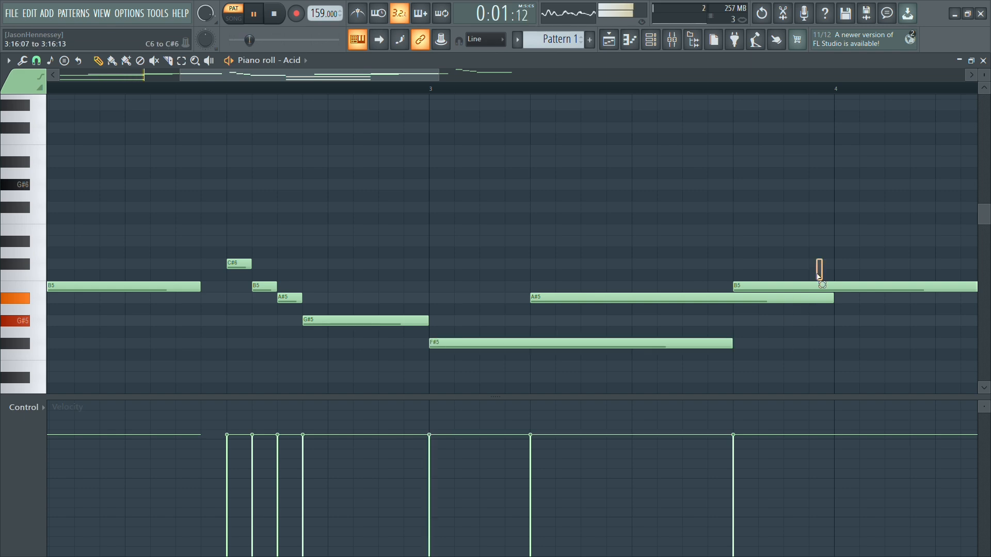
Step: Replace the long B5 starting late in bar 3 with a G#5, followed by four-step A#5 and B5 notes in bar 4
drag(822, 267, 798, 300)
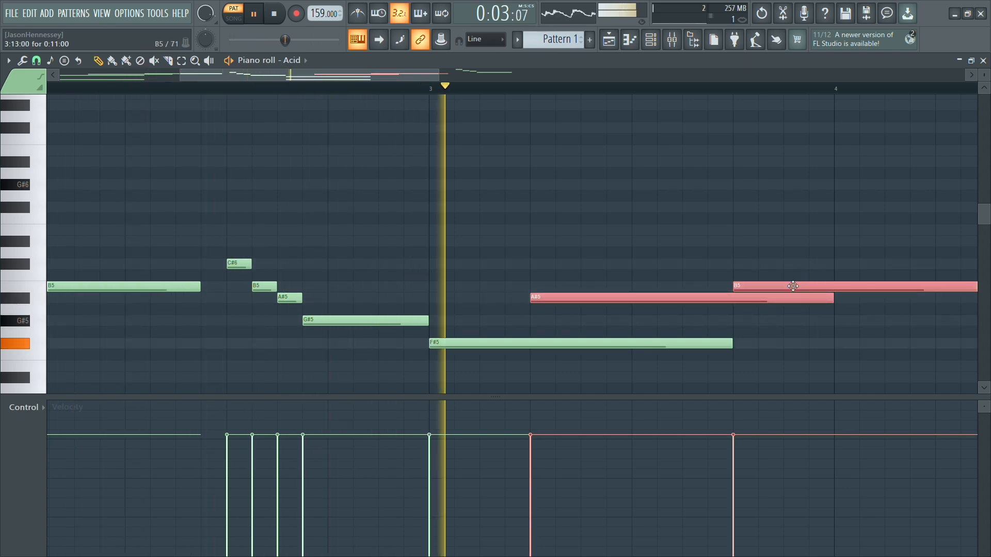
scroll(489, 292, down, 7)
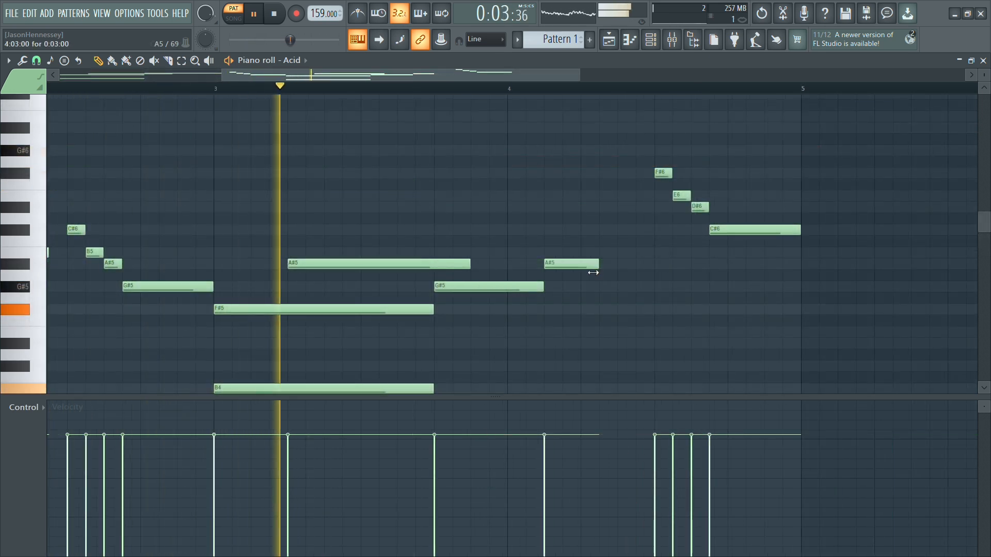
drag(592, 273, 611, 271)
click(633, 253)
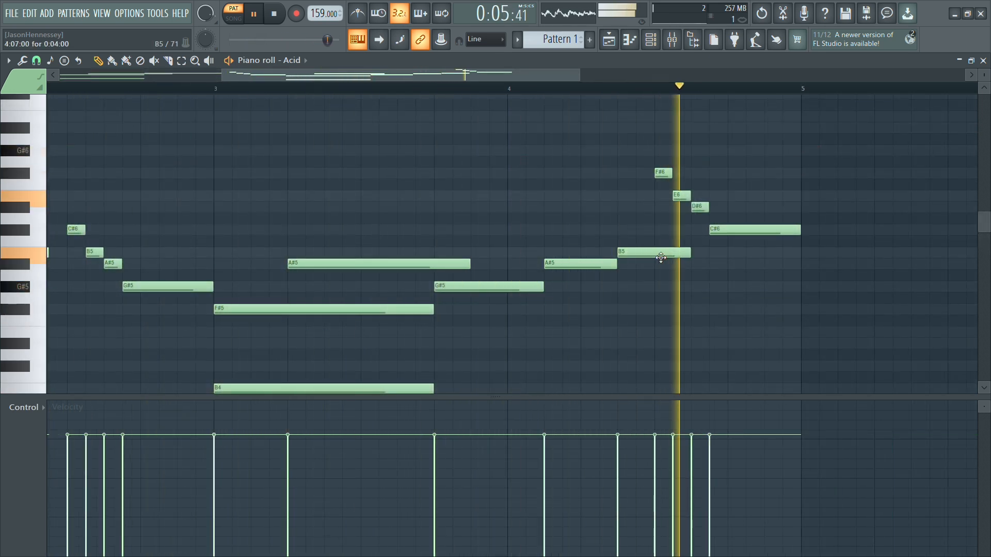
Step: Move the A#5 and B5 notes in bar 4 down to D#5 and E5, and play the pattern
scroll(645, 263, up, 2)
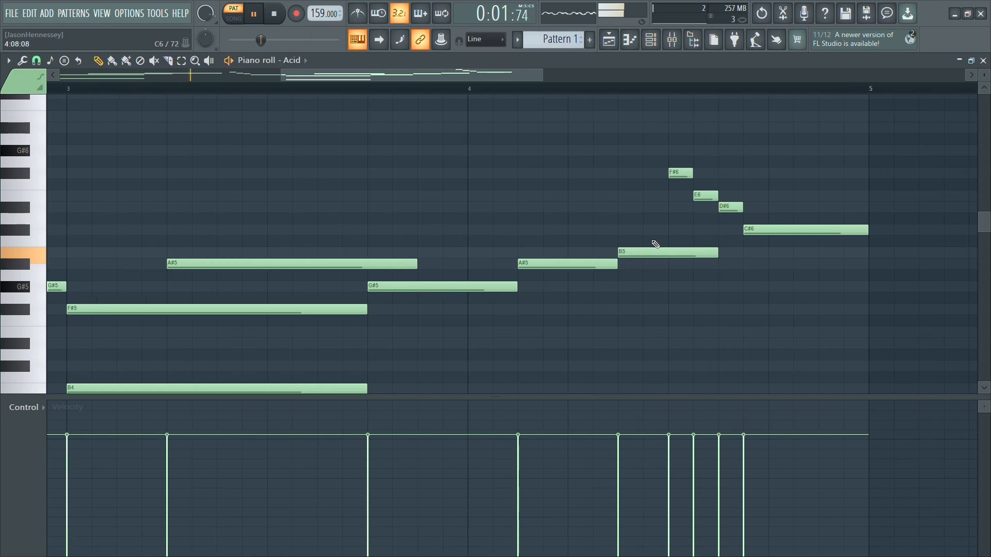
drag(653, 236, 552, 295)
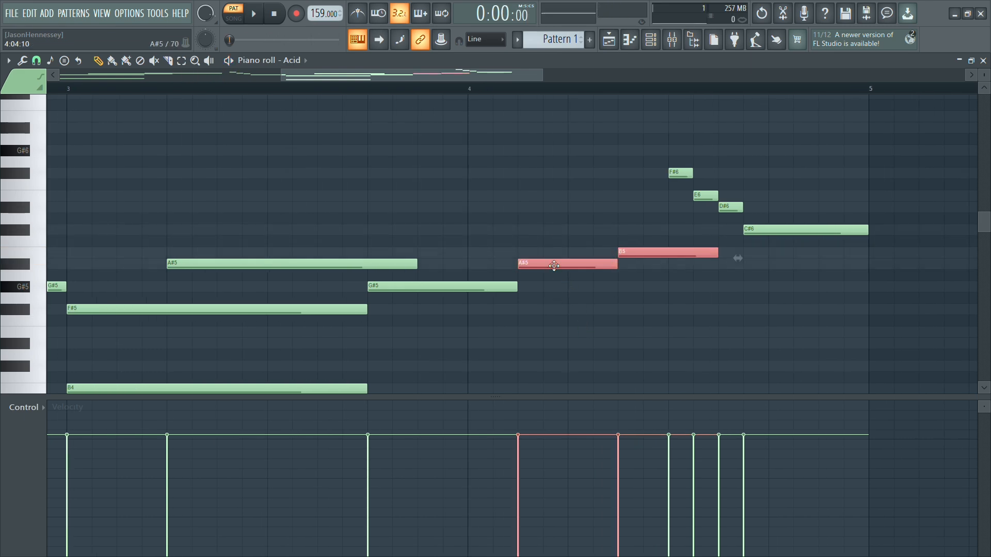
scroll(597, 284, down, 3)
key(space)
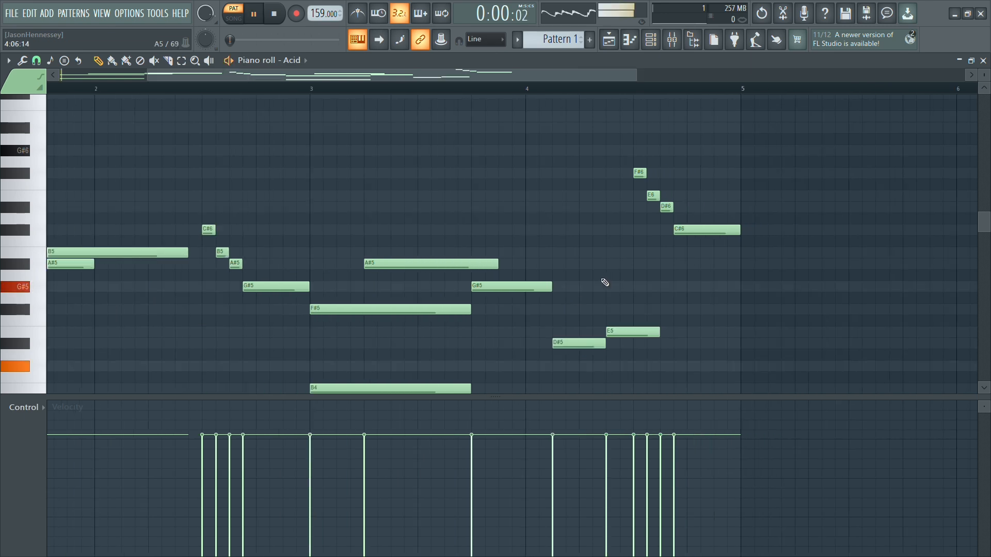
Step: Remove the E5 in bar 4, extend the preceding G#5 to eight steps and make the following D#5 six steps long
scroll(536, 252, down, 3)
scroll(629, 269, up, 2)
scroll(652, 271, up, 3)
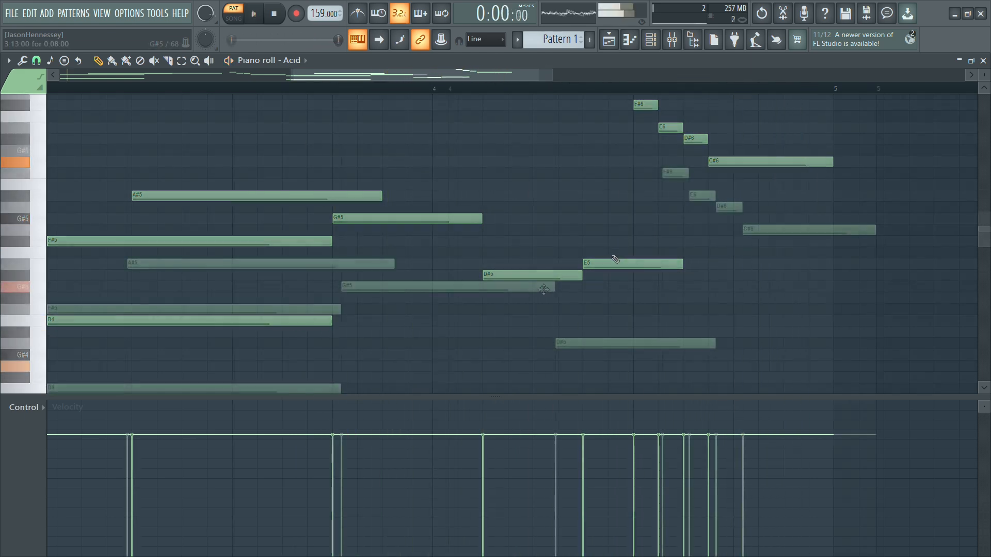
scroll(601, 307, down, 5)
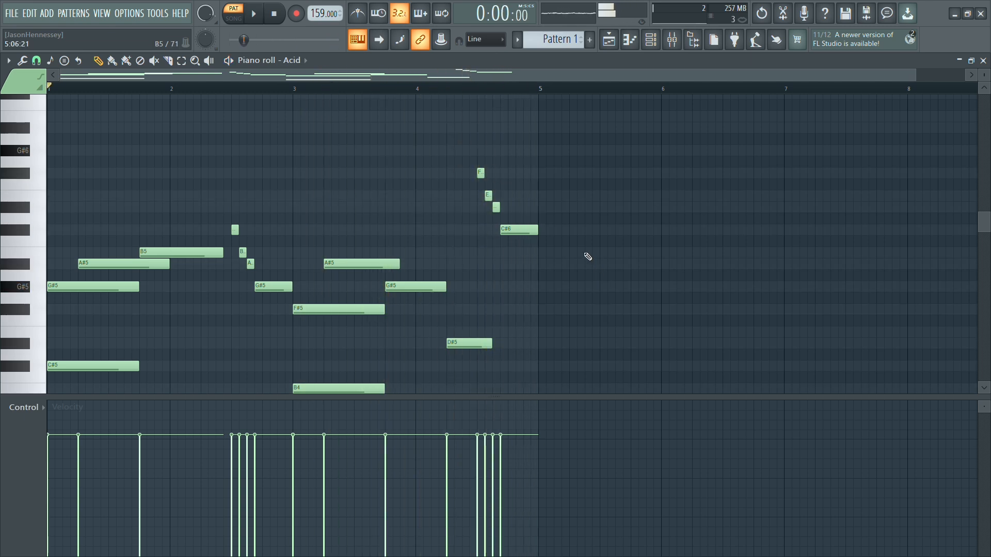
Step: Rework bar 4's ending into two-step F#6 and E6 and four-step D#6 above a six-step B5, and copy the four-bar phrase to bar 5
scroll(504, 237, up, 5)
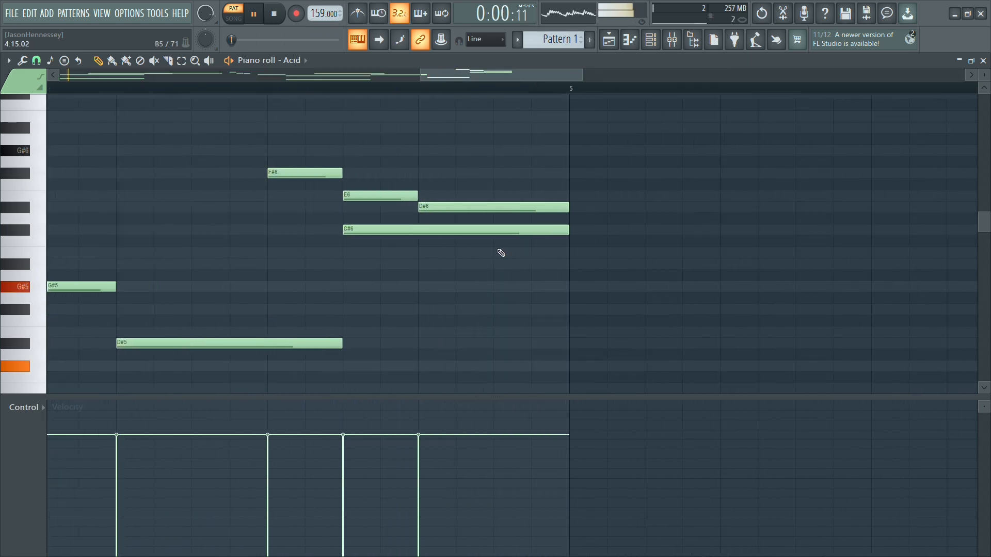
scroll(503, 255, down, 4)
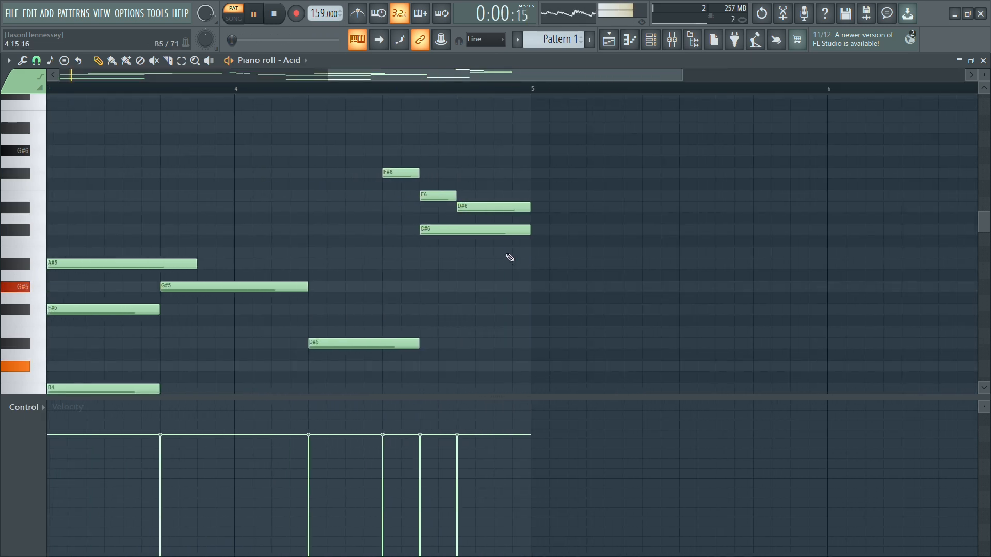
scroll(261, 294, up, 2)
drag(673, 226, 647, 251)
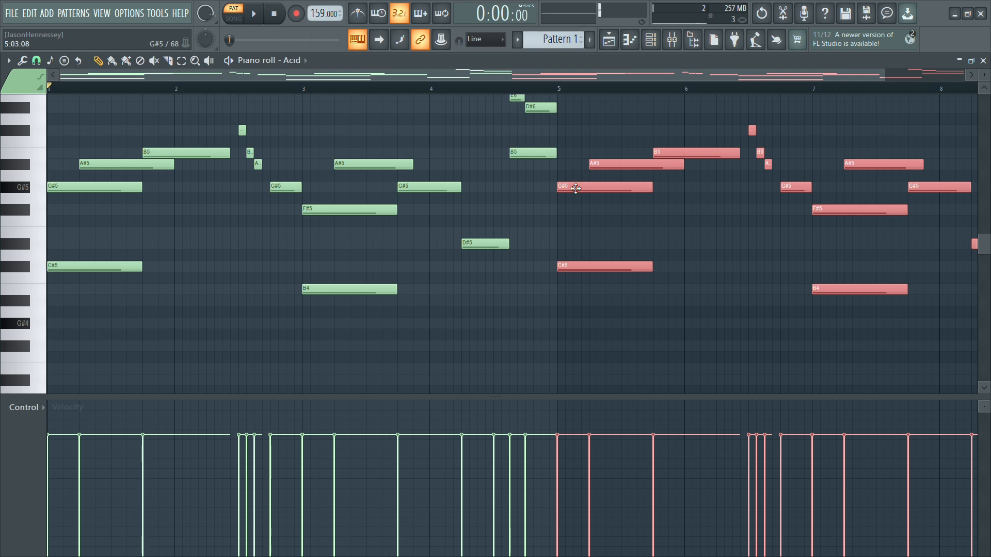
Step: Raise the G#5 and C#5 chord at the start of bar 5 by five semitones to C#6 and F#5
scroll(571, 192, down, 3)
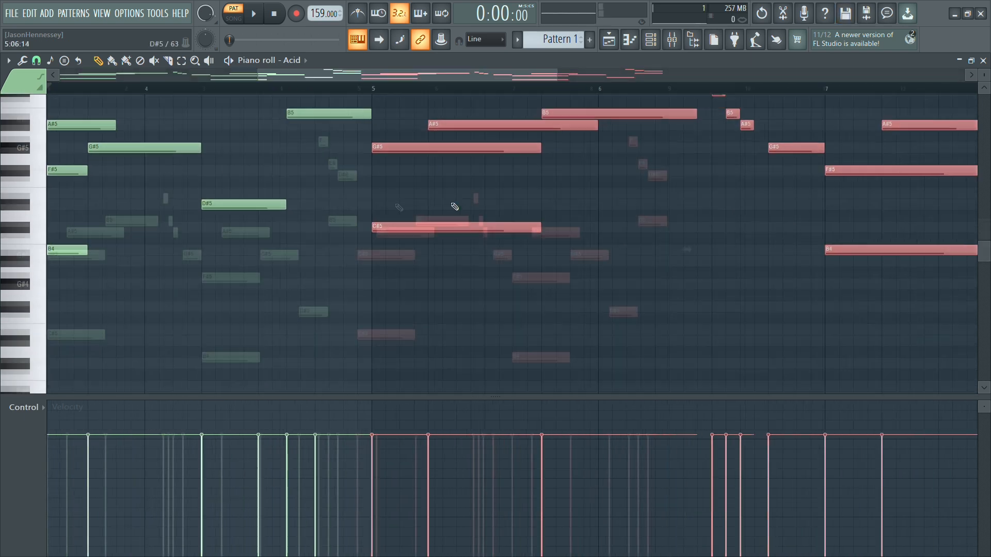
drag(388, 194, 460, 362)
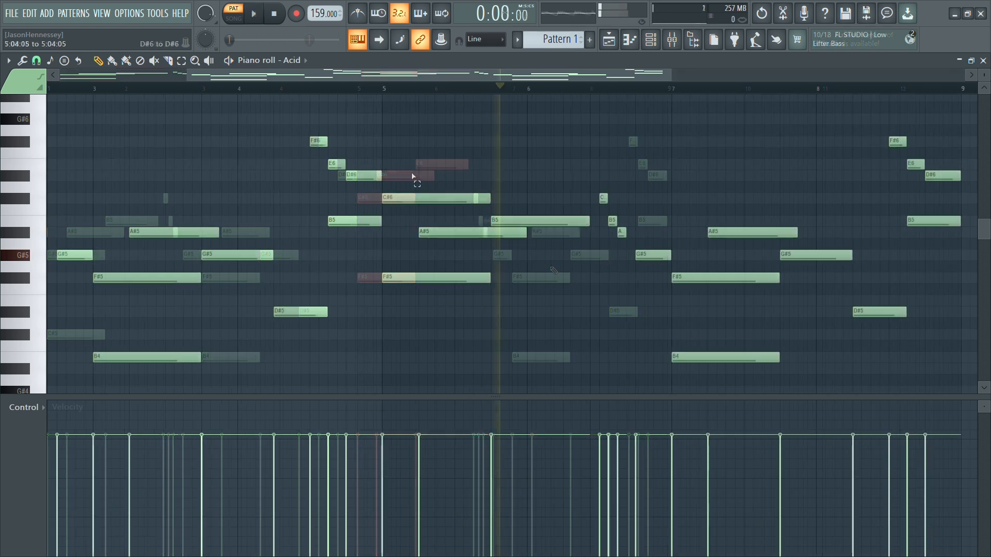
drag(411, 171, 388, 294)
scroll(406, 246, down, 3)
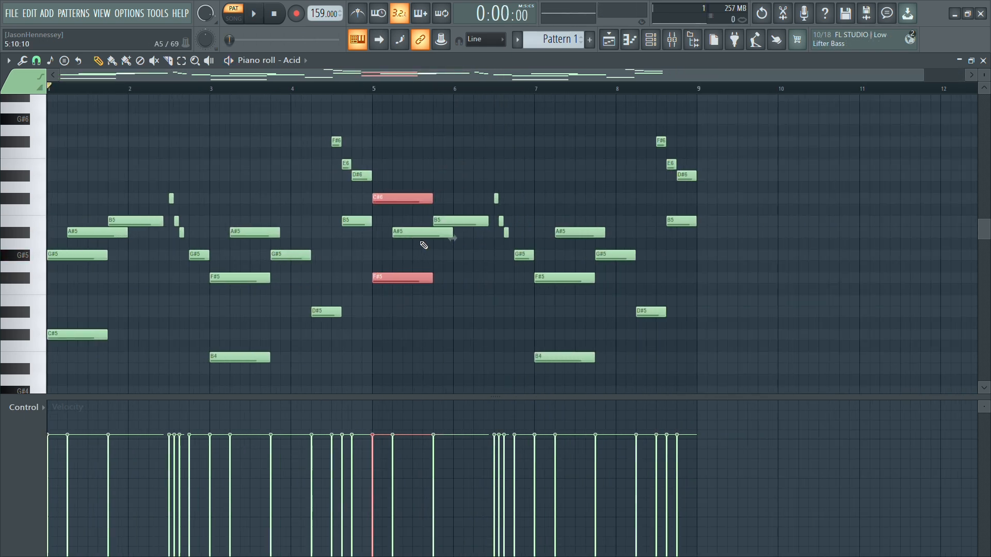
key(space)
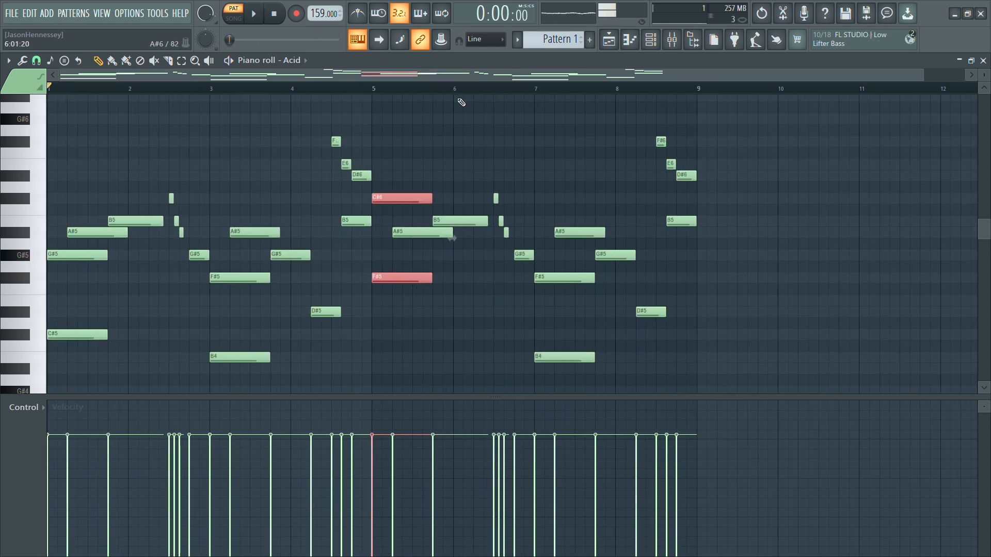
Step: Play back the pattern and lengthen the short A#5 near the end of bar 6 to two steps
key(space)
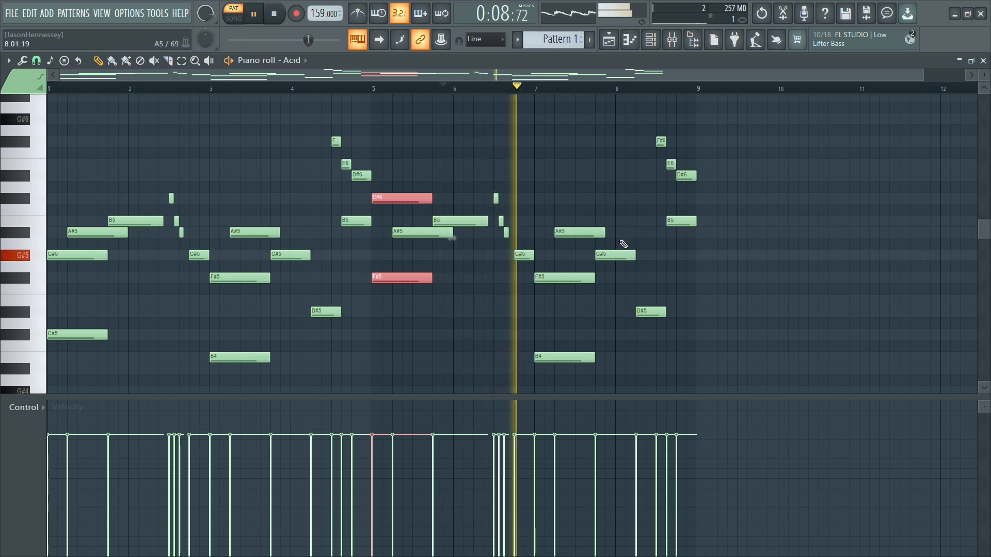
scroll(602, 254, up, 1)
scroll(602, 254, up, 8)
key(space)
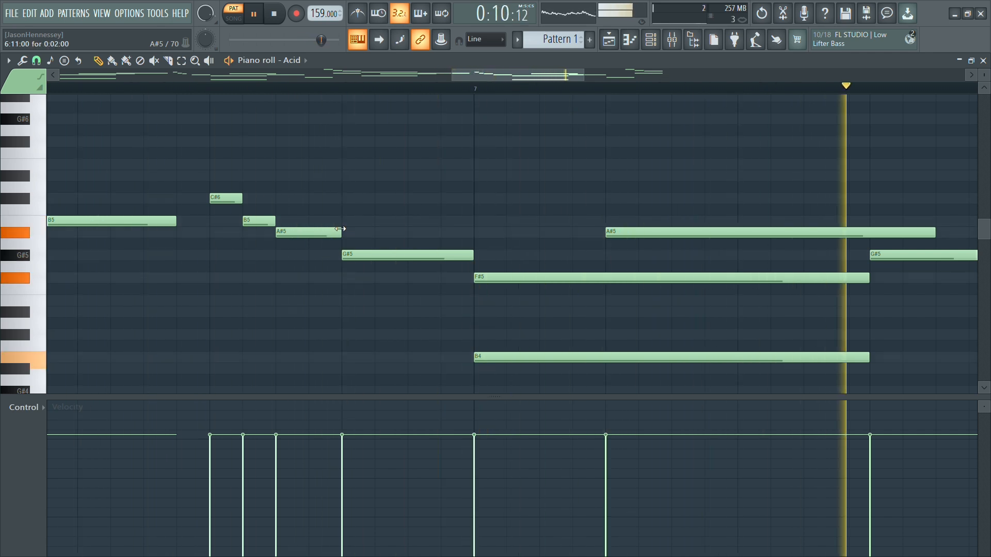
Step: Raise the F#5 and B4 chord at the start of bar 7 to B5 and E5, and play the pattern
scroll(60, 187, down, 5)
scroll(471, 227, up, 4)
drag(382, 115, 714, 346)
scroll(719, 321, left, 6)
drag(473, 250, 510, 393)
scroll(433, 283, down, 5)
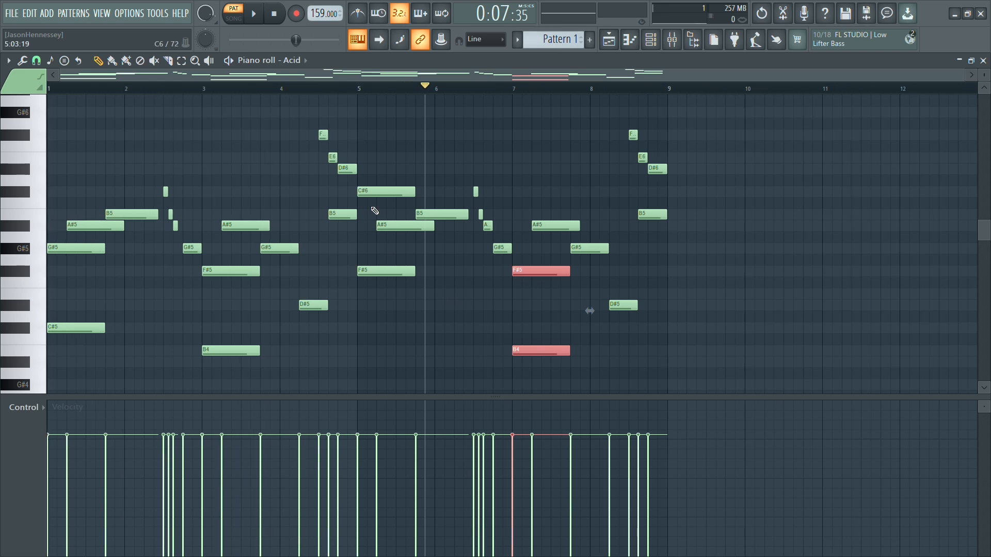
scroll(535, 281, up, 3)
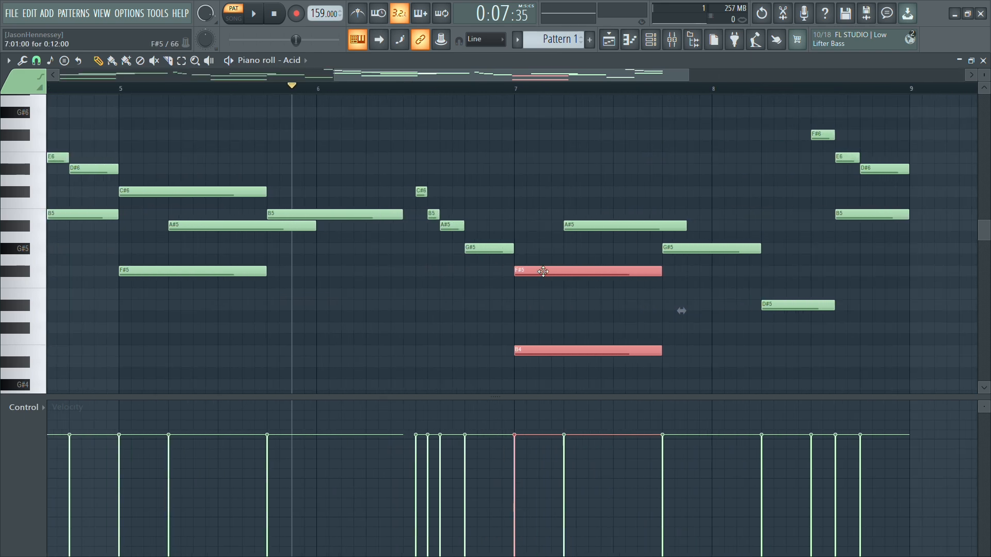
key(shift+Up)
key(shift+Up)
key(shift+Up)
key(shift+Up)
key(shift+Up)
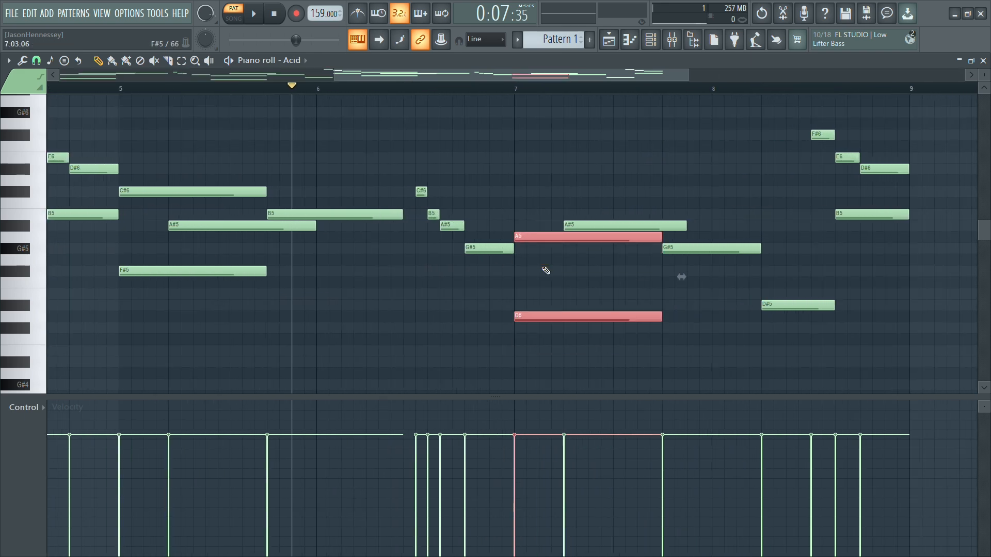
key(space)
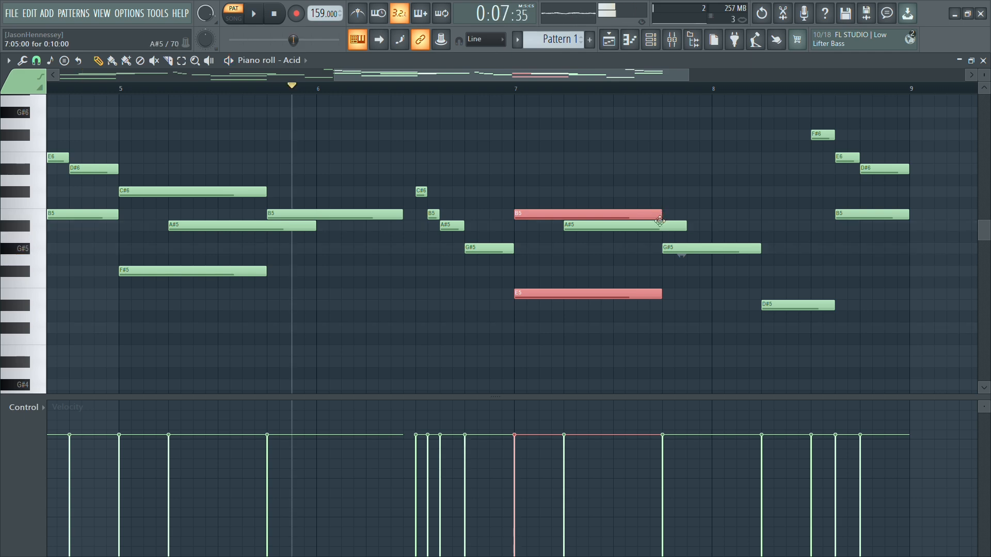
Step: Shorten the B5 at the start of bar 7 to six steps and play back the eight-bar melody
key(space)
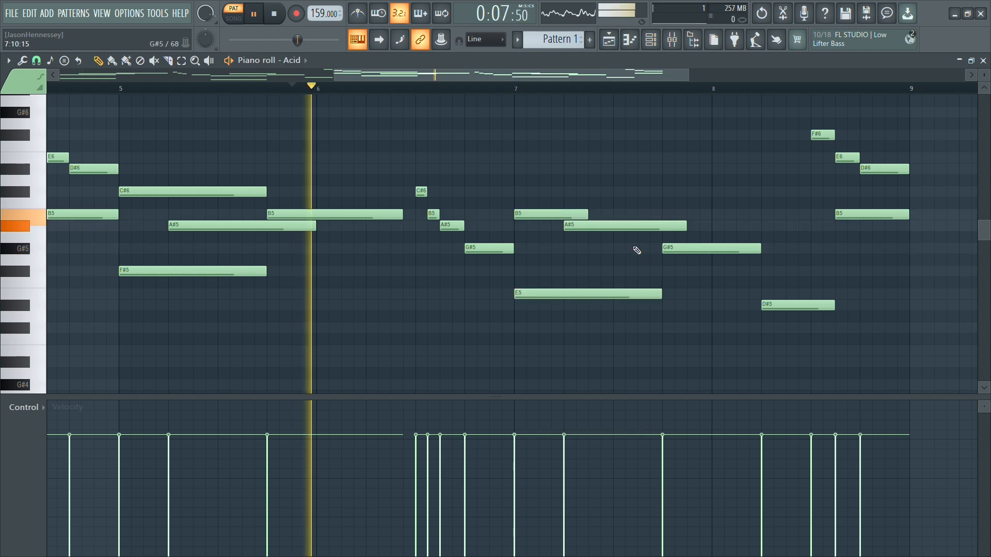
scroll(632, 253, down, 3)
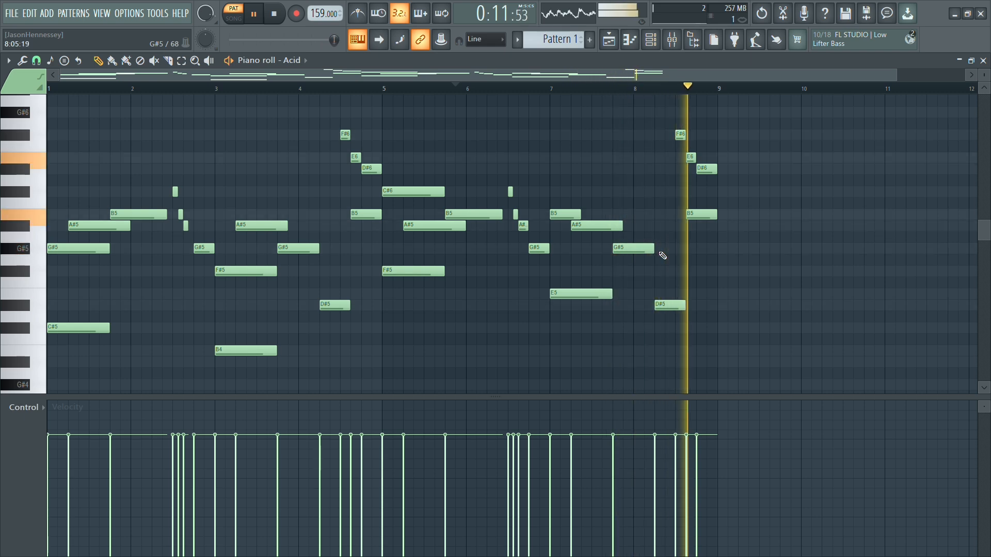
scroll(671, 258, down, 1)
scroll(741, 184, up, 1)
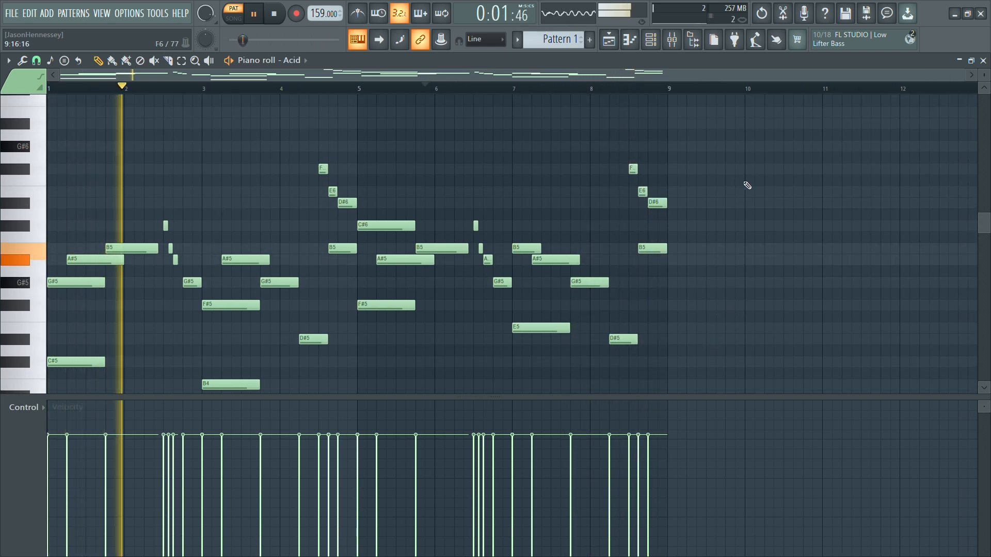
scroll(747, 207, down, 1)
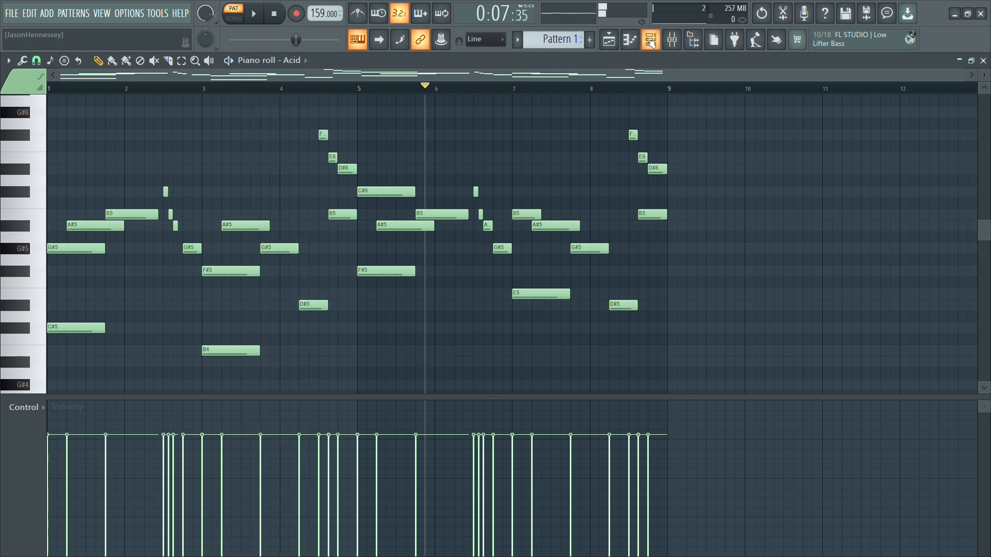
Step: Add a Sytrus channel with the Basic preset and open its empty piano roll
click(650, 40)
click(93, 139)
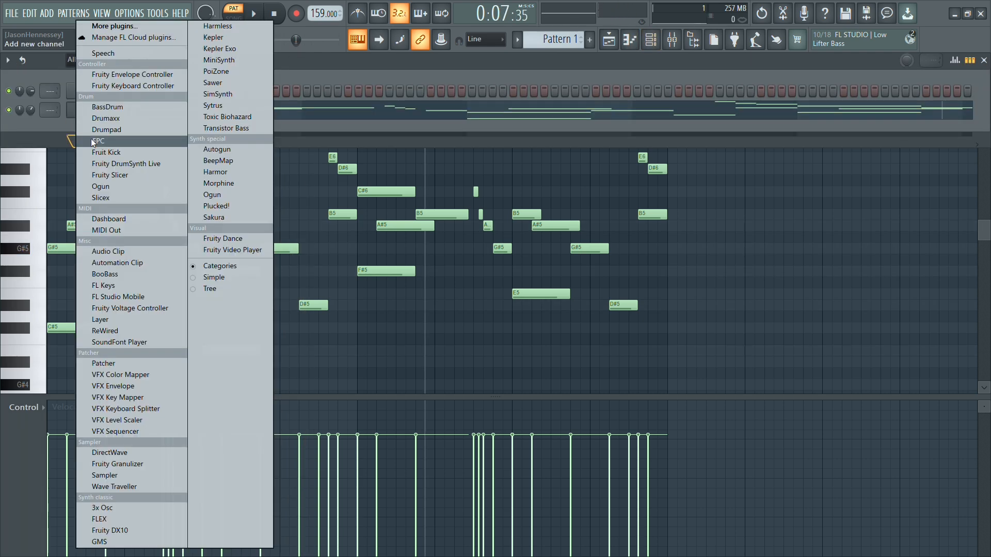
click(217, 106)
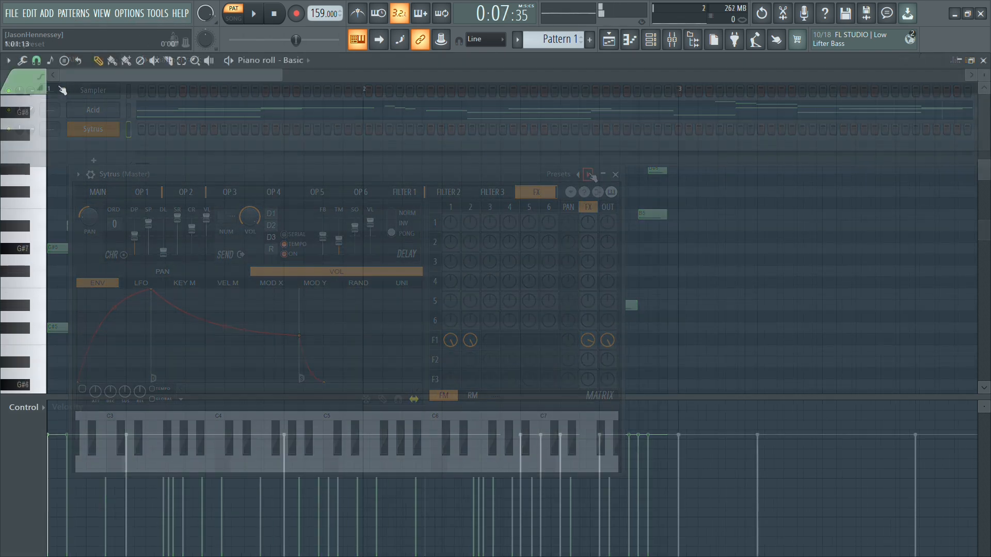
key(space)
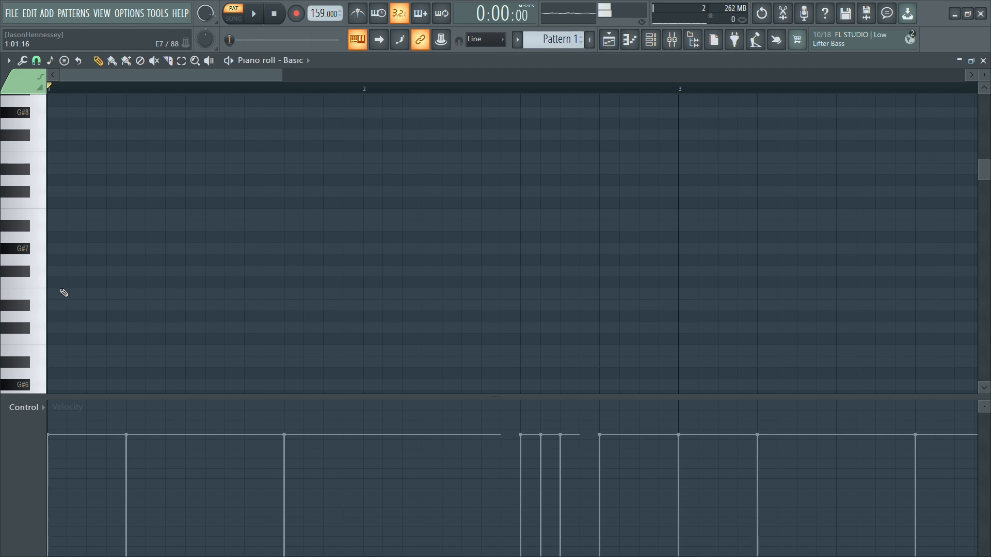
scroll(70, 294, down, 5)
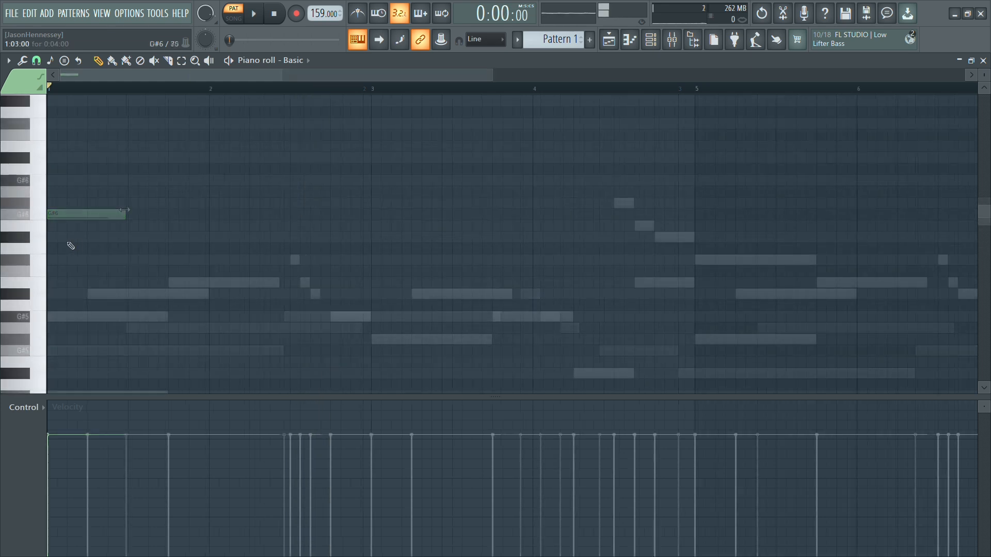
click(69, 239)
scroll(2, 237, up, 4)
scroll(2, 240, up, 2)
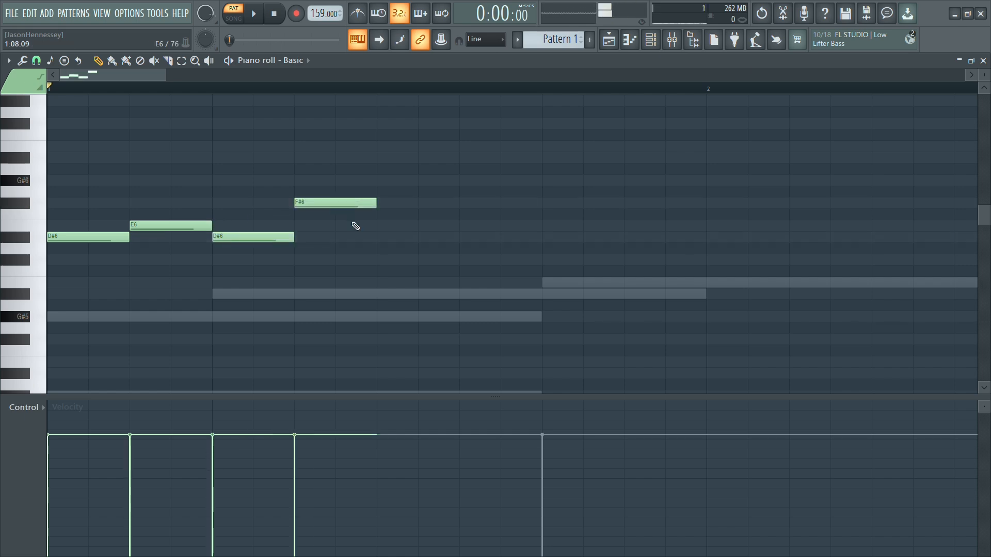
click(408, 238)
scroll(350, 243, down, 3)
scroll(287, 223, up, 3)
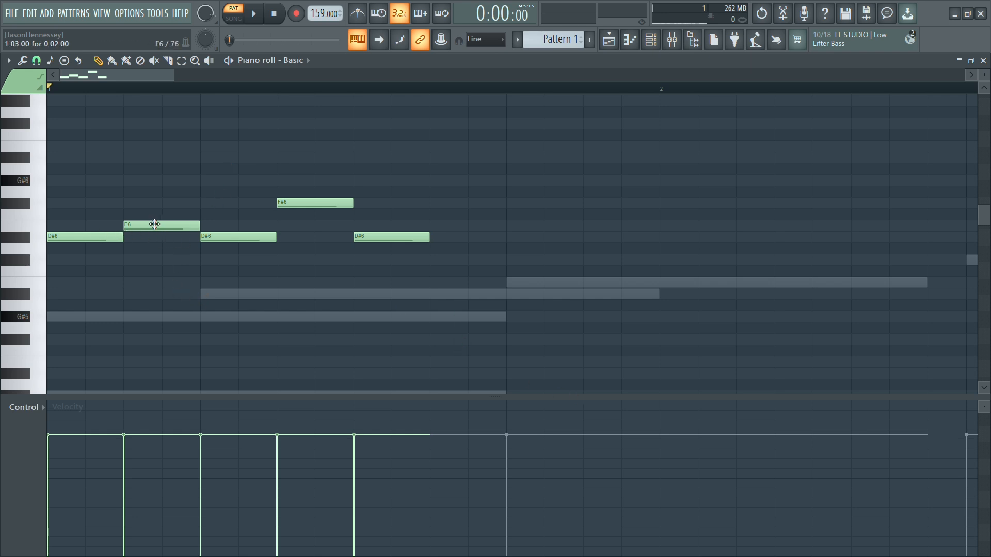
drag(234, 208, 352, 172)
drag(466, 181, 47, 306)
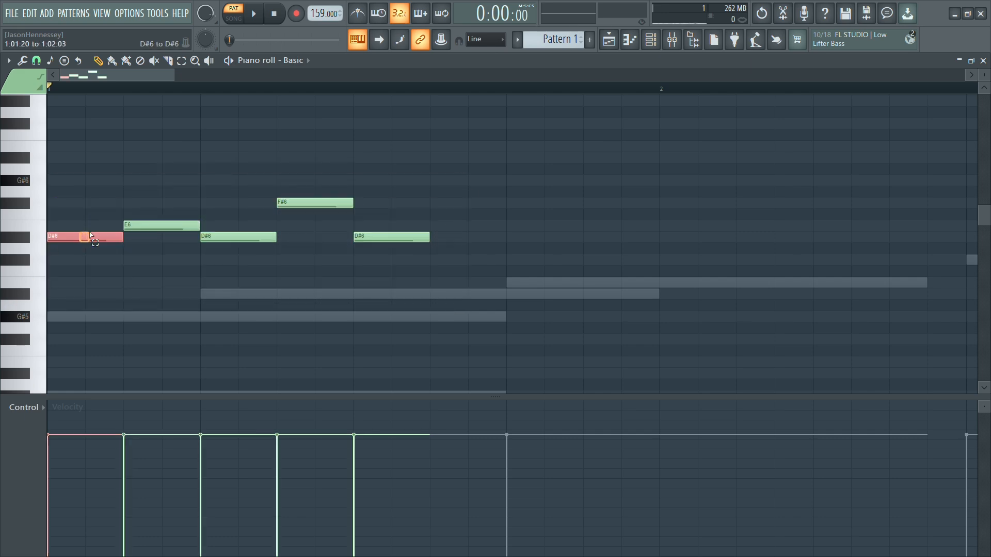
drag(84, 242, 436, 174)
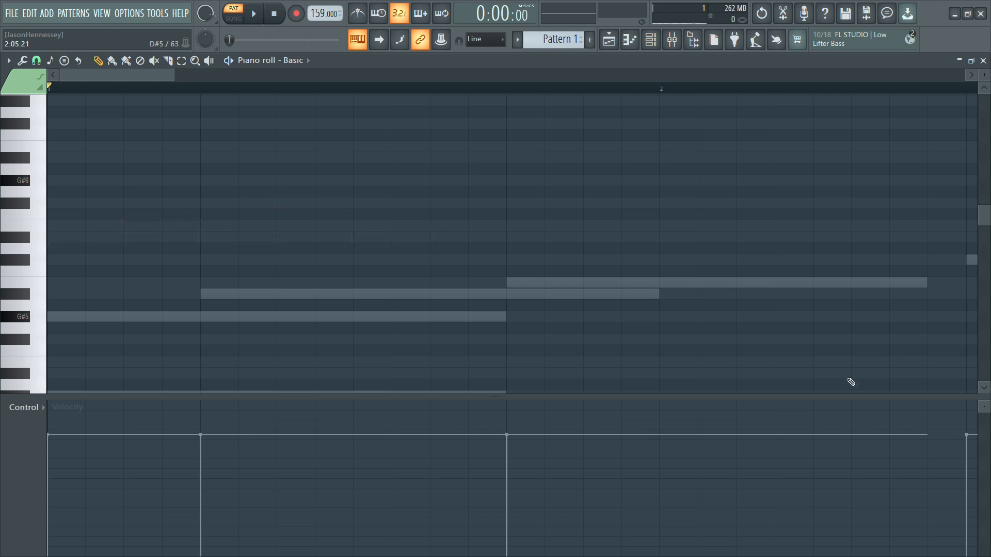
Step: Fill bar 1 with two-step notes G#6, A#6, G#6, B6, G#6, C#7, G#6 and D#7
scroll(115, 208, up, 3)
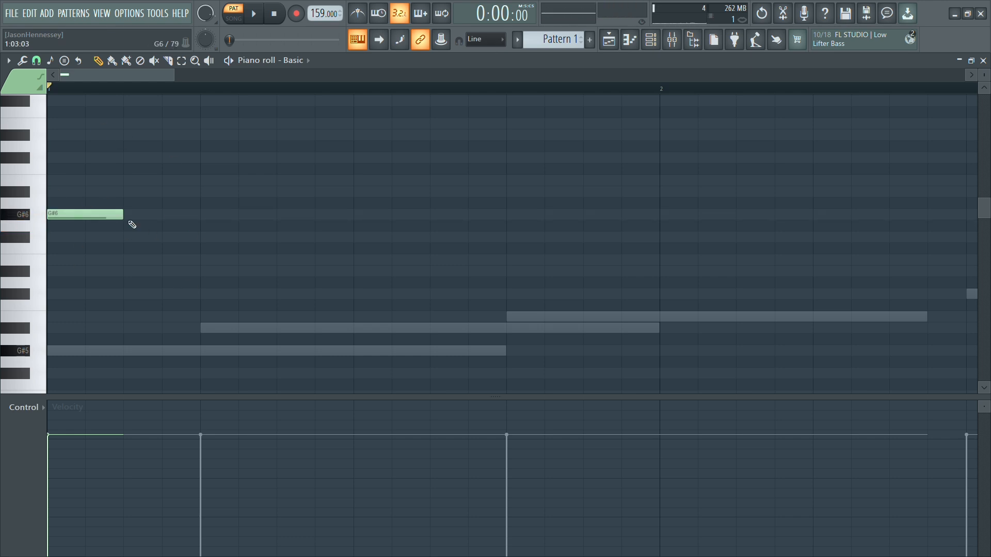
drag(175, 202, 175, 188)
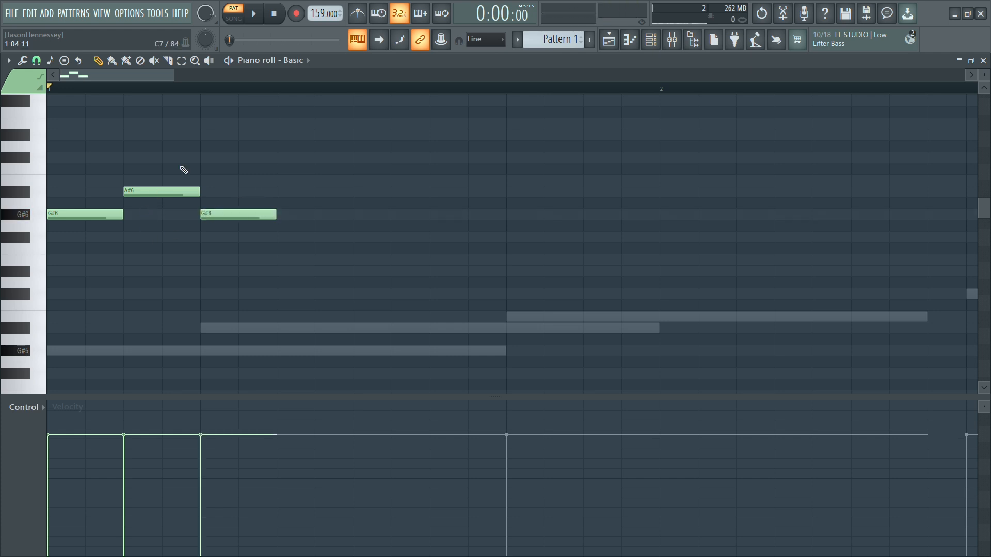
click(146, 192)
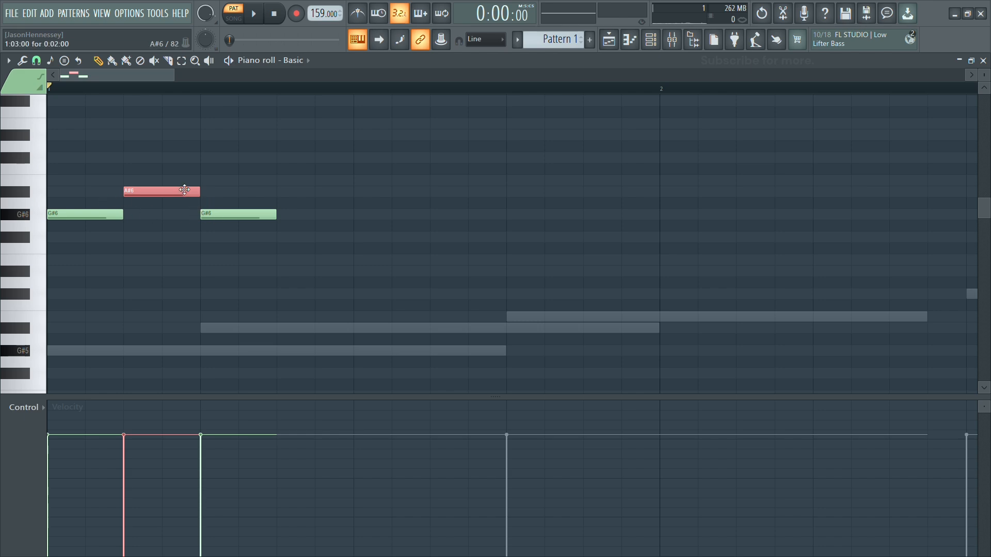
click(309, 195)
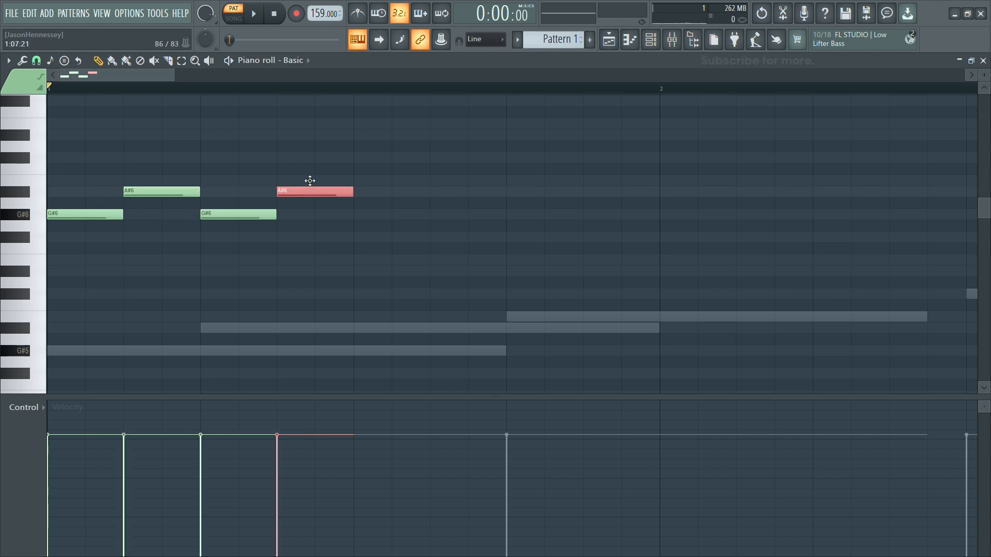
drag(309, 180, 310, 179)
drag(320, 214, 400, 218)
drag(371, 182, 465, 158)
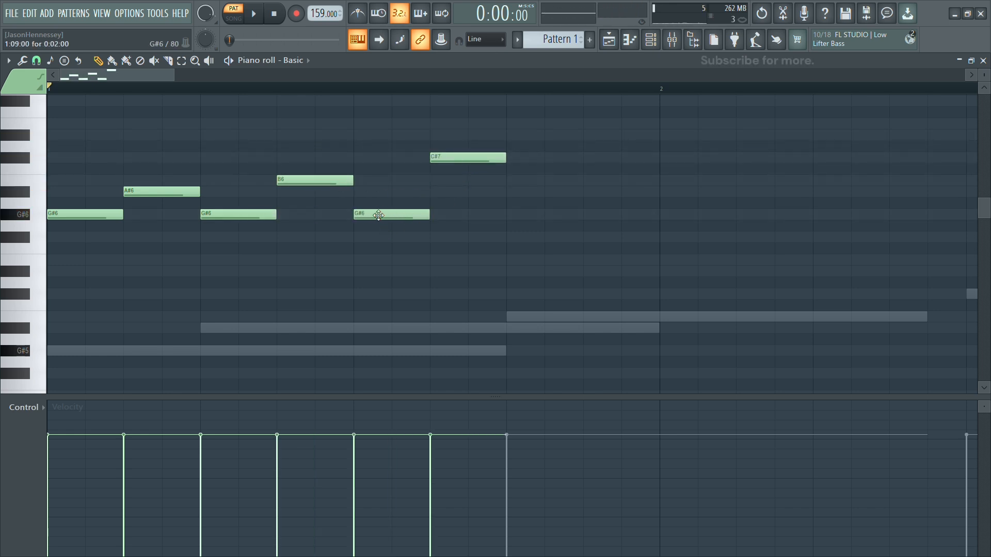
click(519, 213)
drag(575, 158, 615, 138)
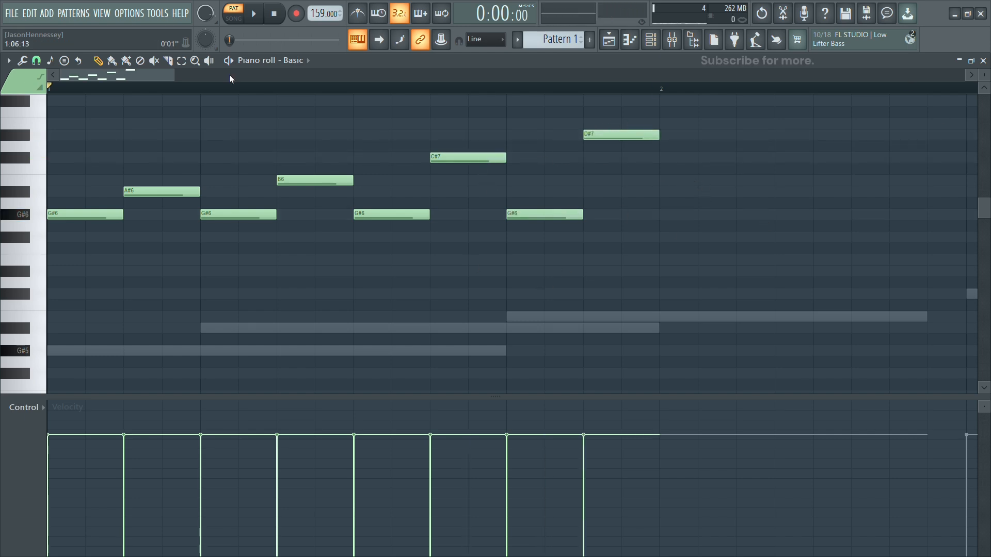
Step: Duplicate the bar 1 arpeggio into bar 2, and copy both bars to bars 3 and 4
ctrl+scroll(183, 176, down, 2)
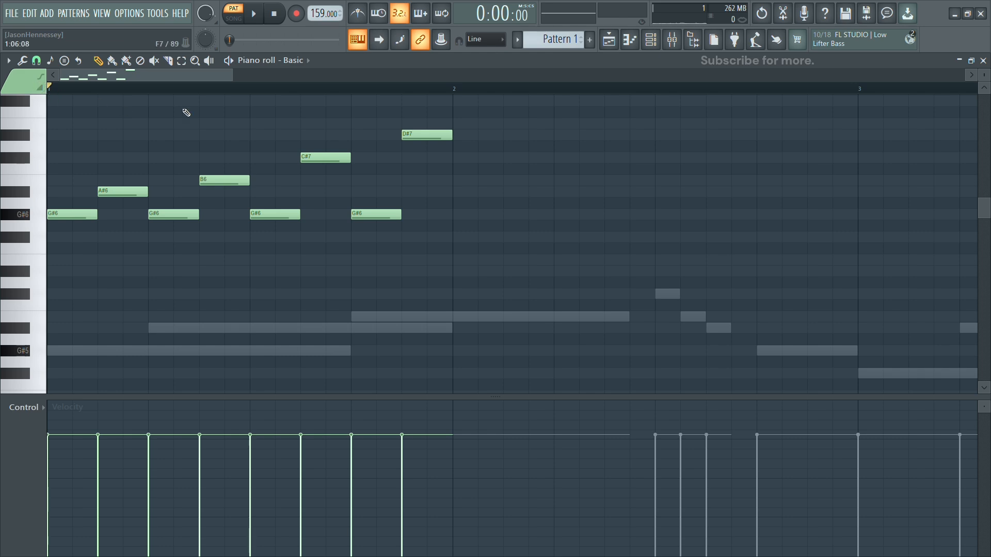
ctrl+drag(461, 119, 48, 309)
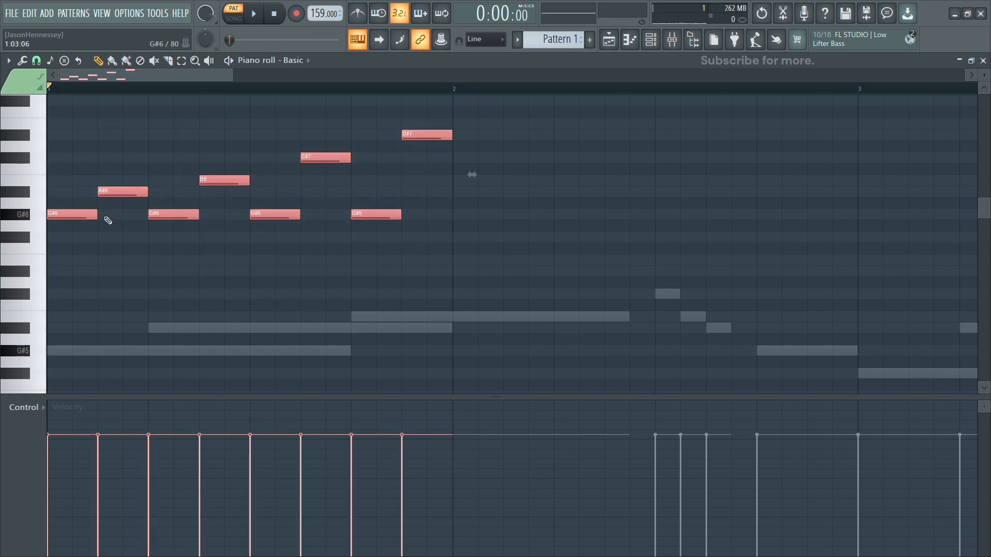
shift+drag(76, 214, 490, 215)
ctrl+scroll(489, 215, down, 2)
ctrl+drag(545, 96, 47, 275)
shift+drag(60, 216, 525, 223)
ctrl+scroll(533, 248, down, 1)
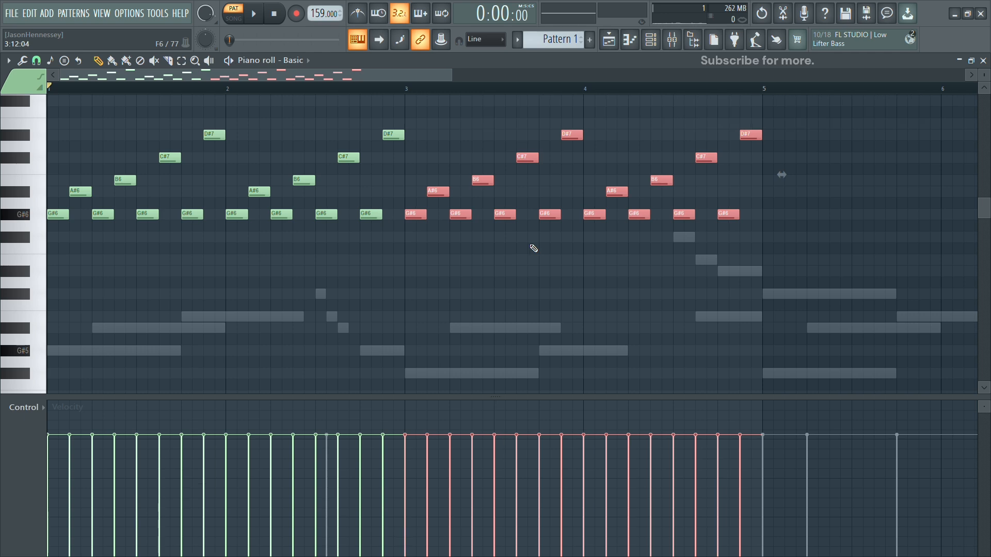
Step: Flip the copied notes in bars 3 and 4 horizontally
key(alt+y)
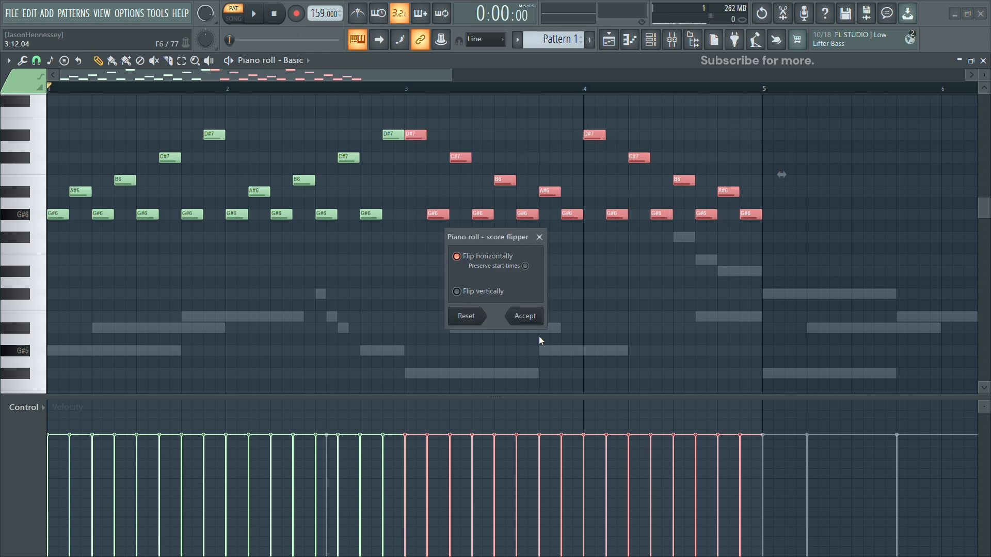
click(526, 316)
ctrl+scroll(447, 325, down, 3)
Step: Play the pattern and duplicate the whole four-bar arpeggio to bars 5 to 8
key(space)
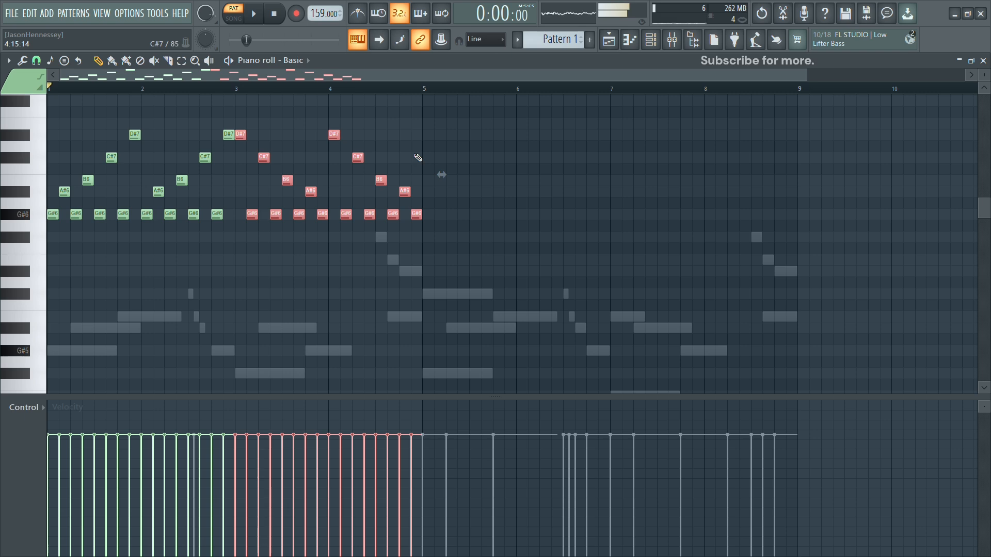
drag(436, 111, 60, 290)
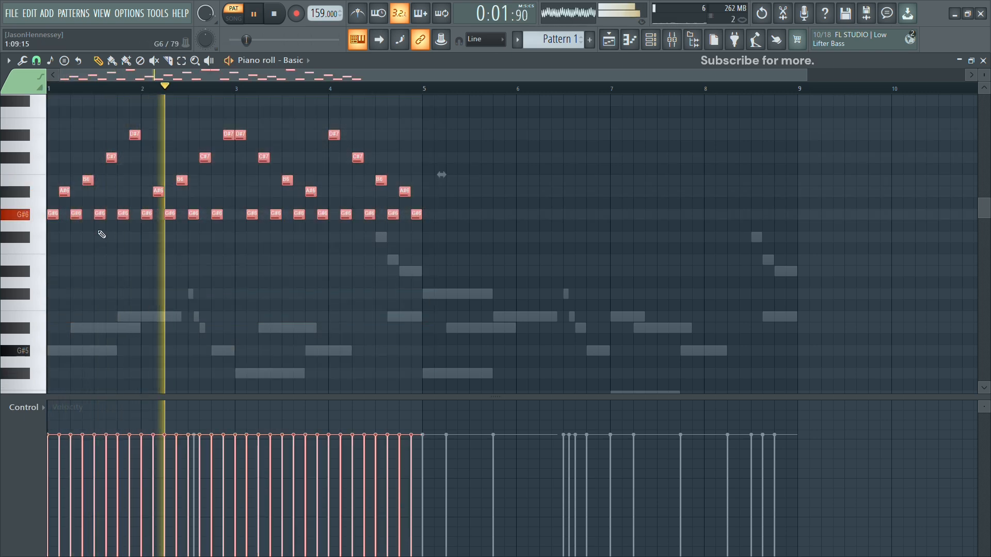
drag(99, 213, 474, 228)
key(space)
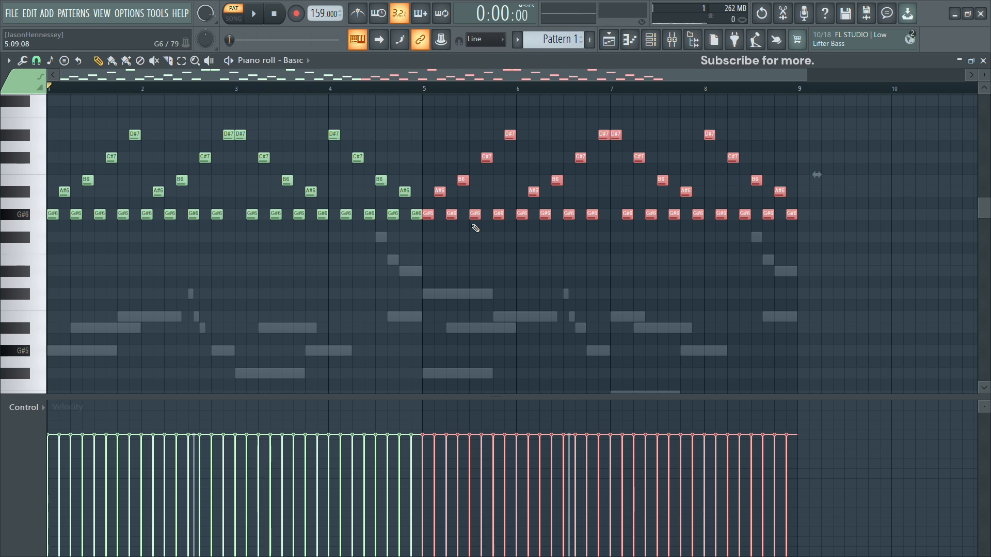
Step: Lower the copied arpeggio in bars 5 to 8 by five semitones
key(Down)
key(Down)
key(Down)
key(Down)
key(Down)
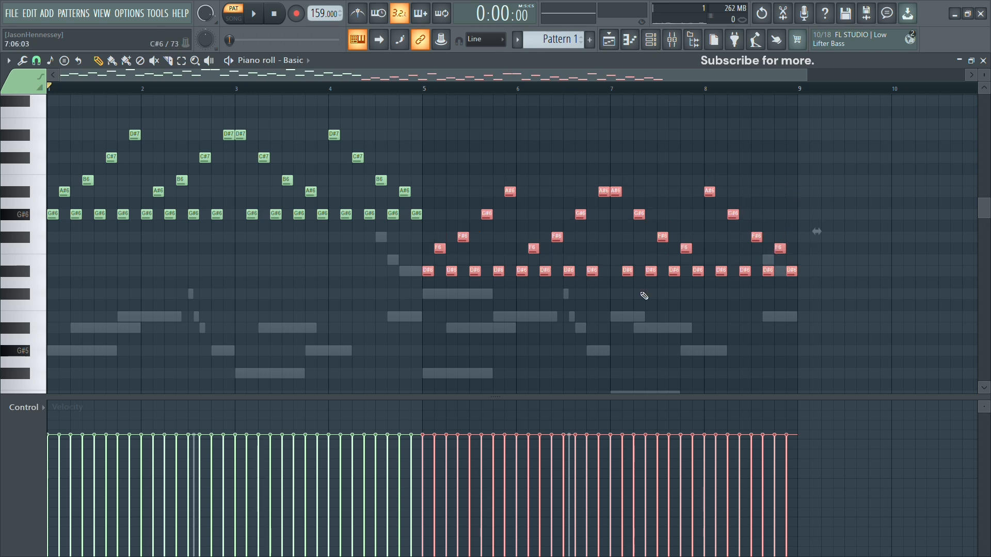
Step: Select all the F6 notes in bars 5 to 8 and lower them to E6
scroll(431, 298, up, 2)
drag(412, 245, 792, 256)
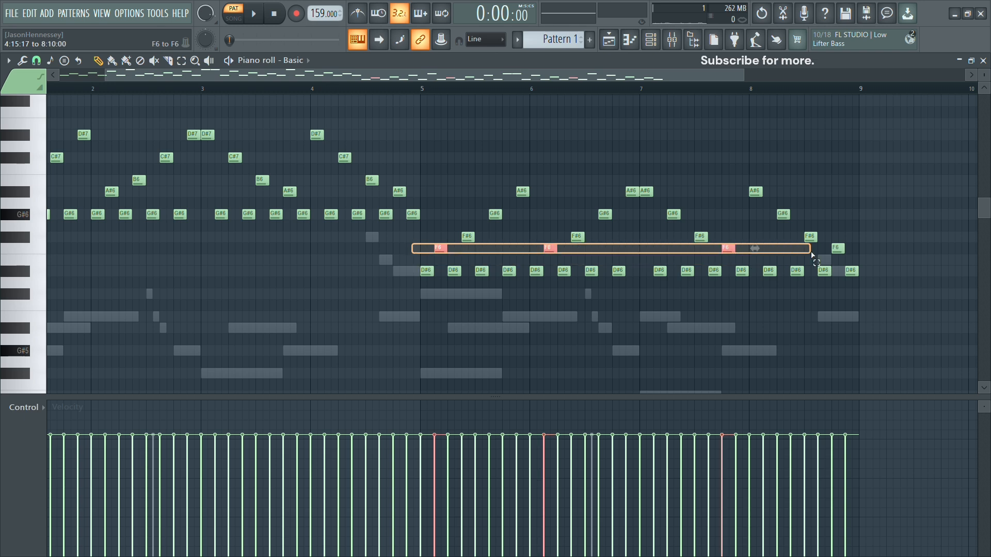
drag(872, 247, 872, 248)
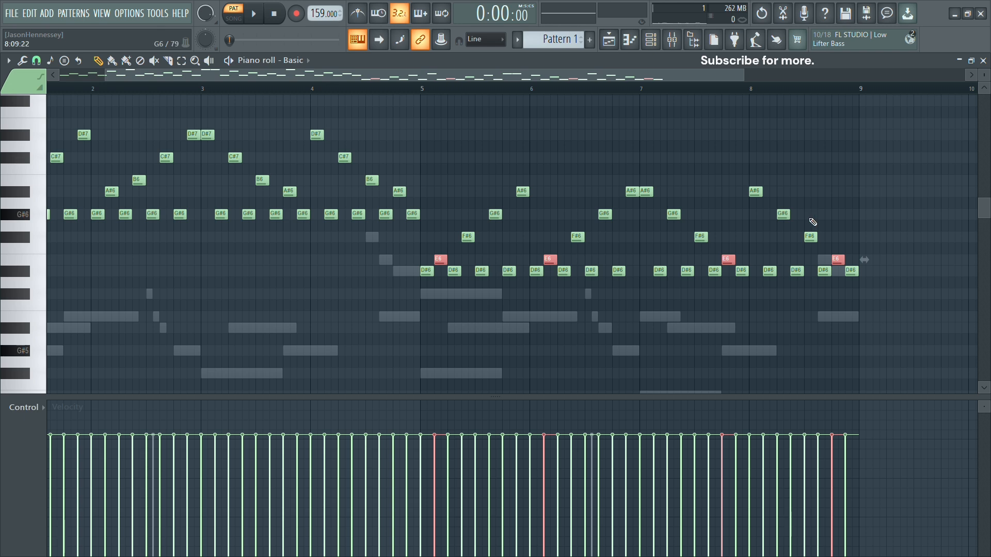
Step: Compare the bar 5 arpeggio with the Acid ghost notes, audition its opening D#6, and play the pattern
scroll(400, 290, up, 5)
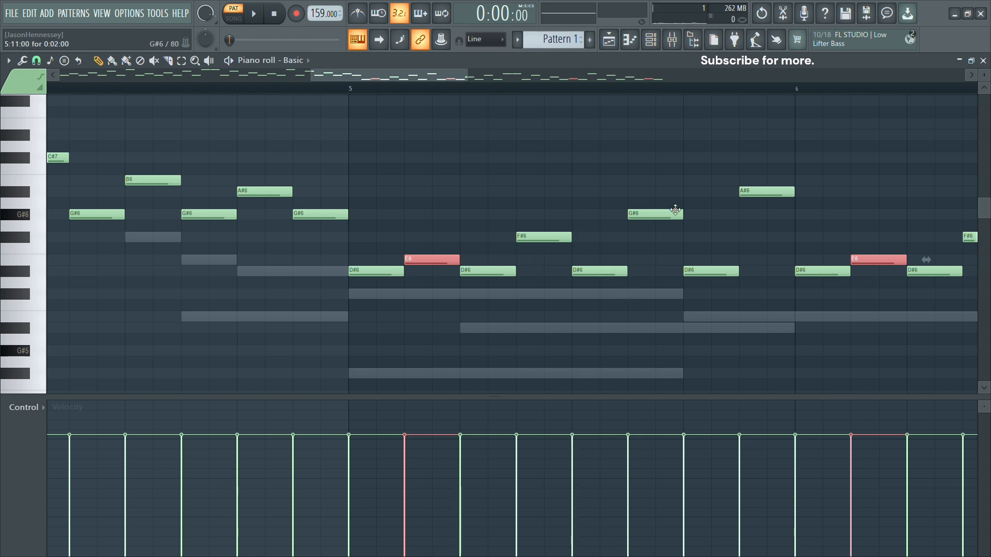
scroll(478, 288, down, 2)
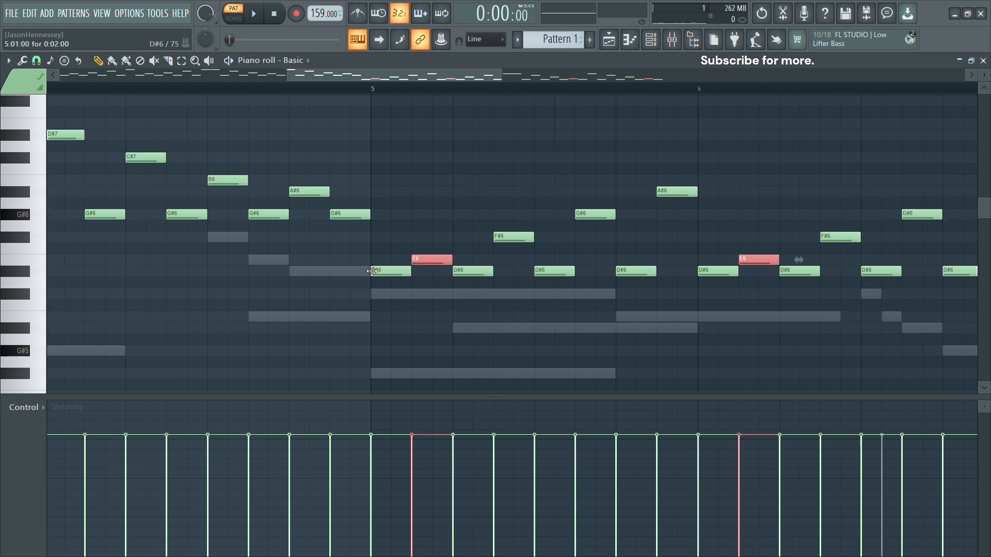
scroll(379, 271, down, 3)
scroll(411, 314, up, 5)
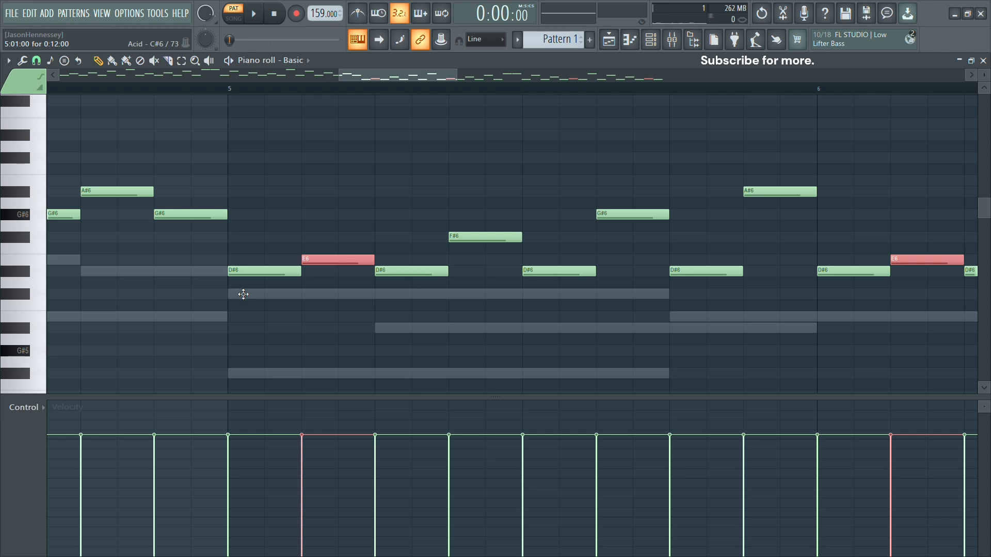
click(245, 293)
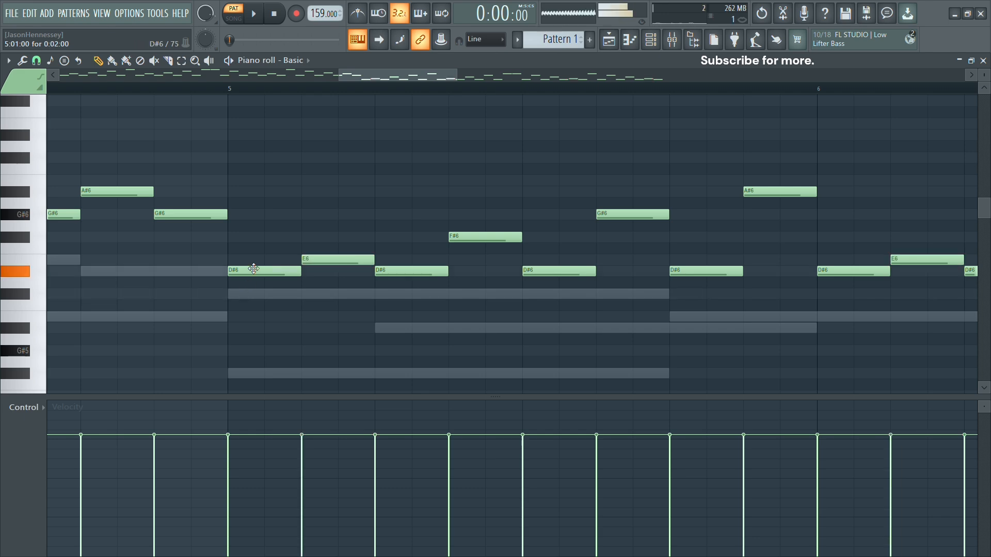
scroll(462, 288, down, 5)
key(space)
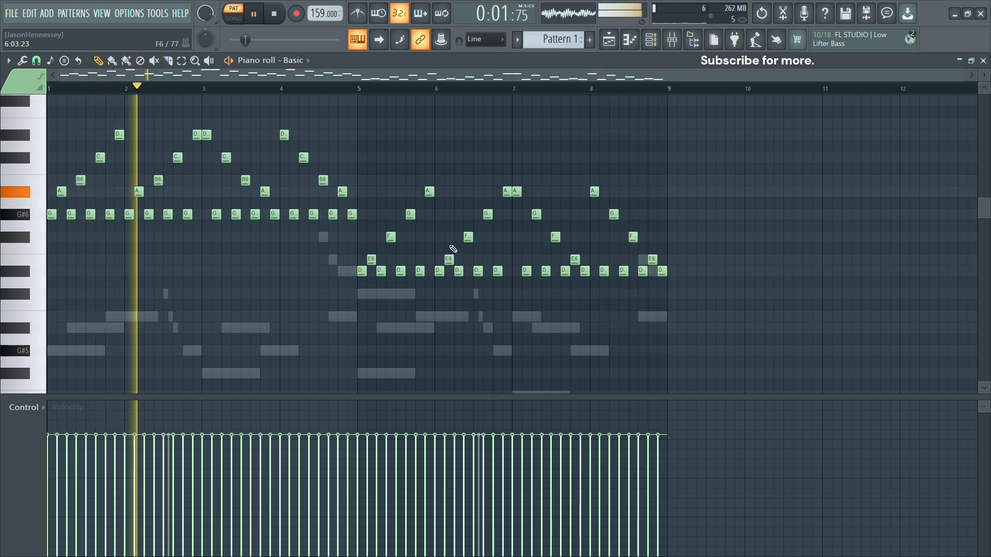
Step: Select all the G#6 notes in bars 1 to 4 and lower them stepwise to D#6, playing the pattern after each change
drag(371, 215, 17, 213)
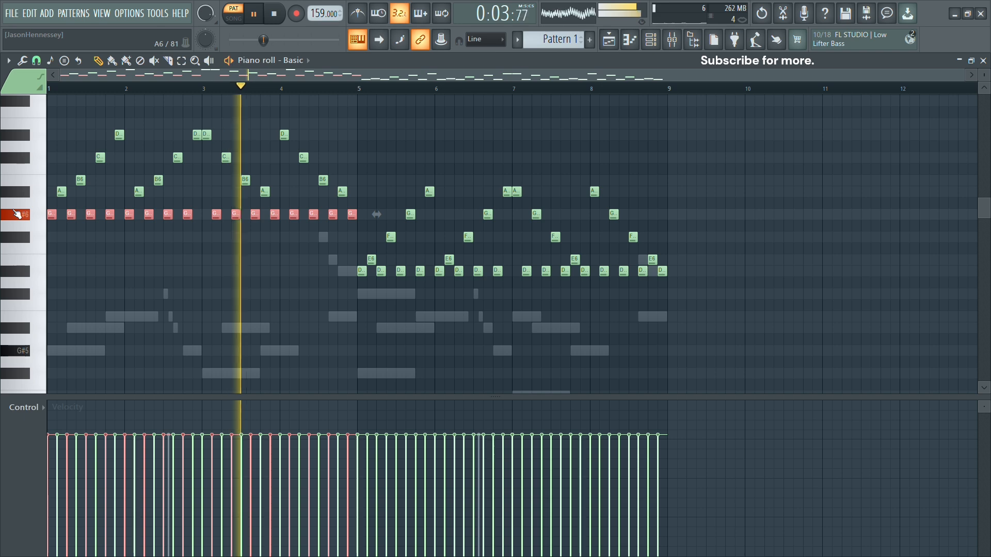
key(space)
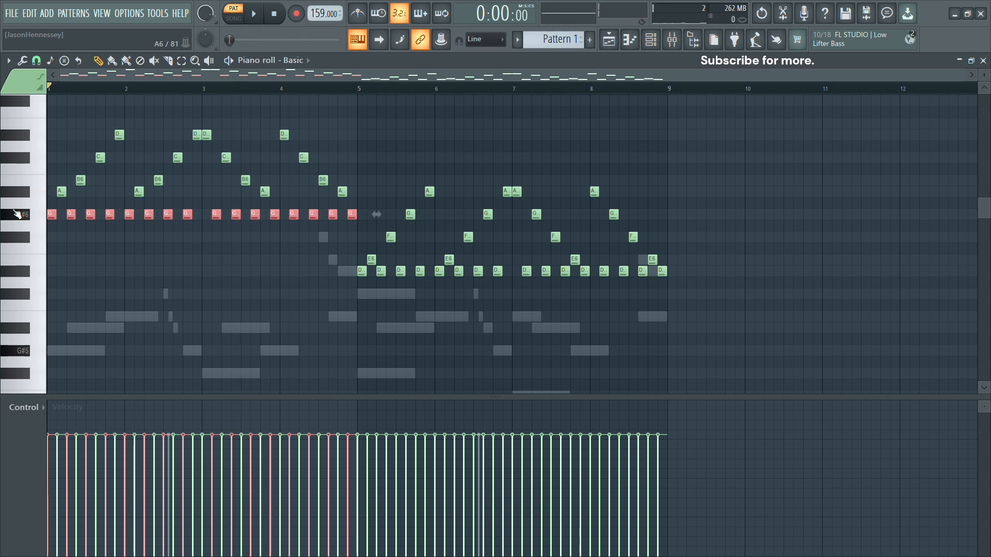
key(shift+Down)
key(shift+Down)
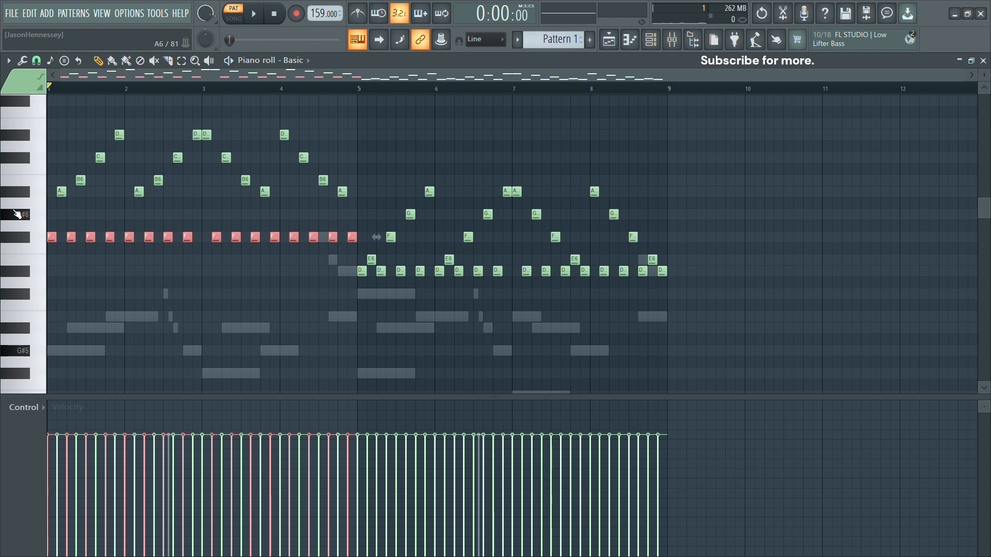
key(space)
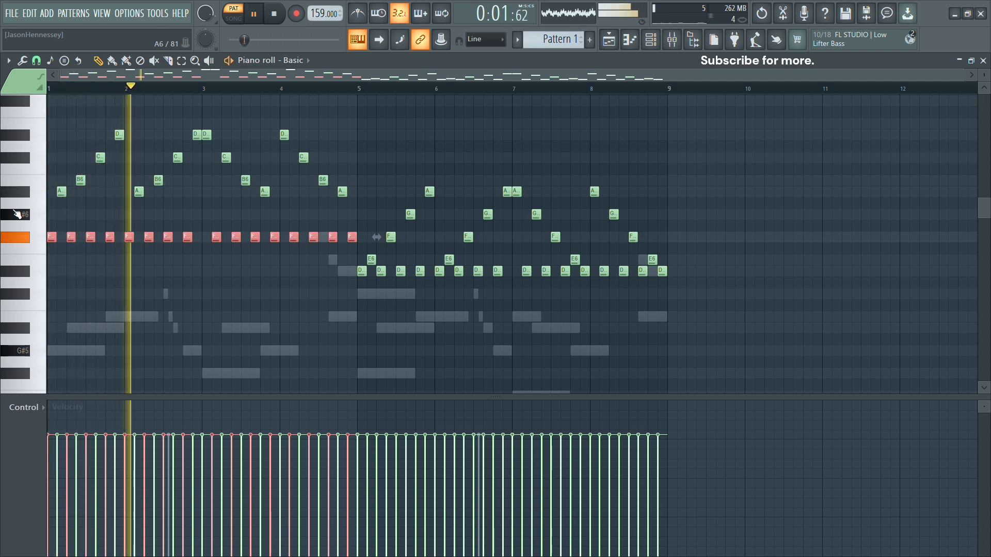
key(space)
key(shift+Down)
key(space)
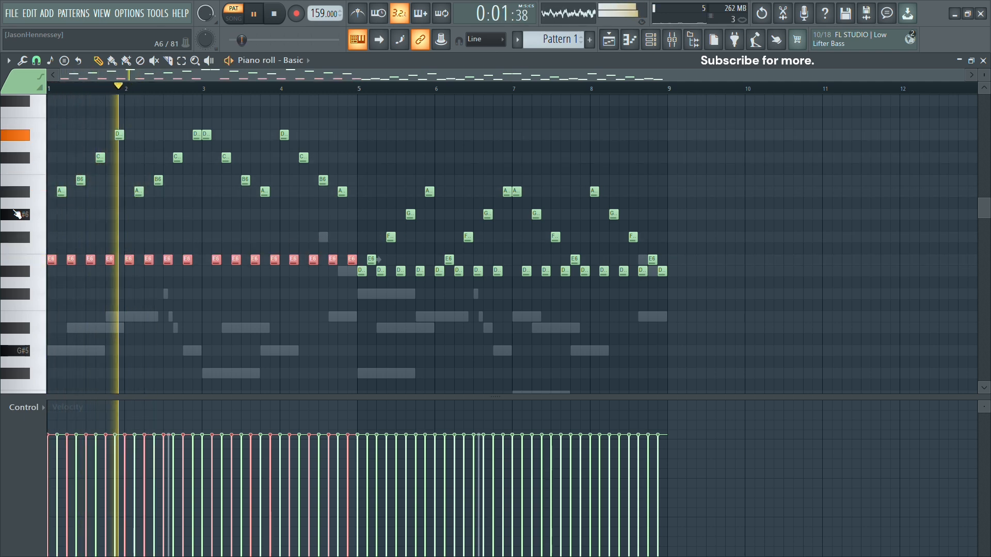
key(space)
key(shift+Down)
key(space)
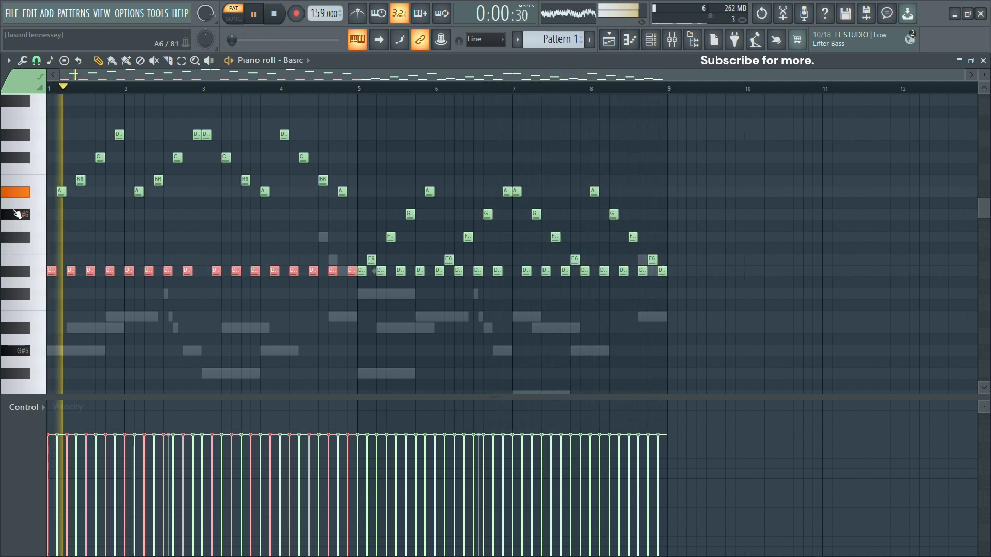
key(space)
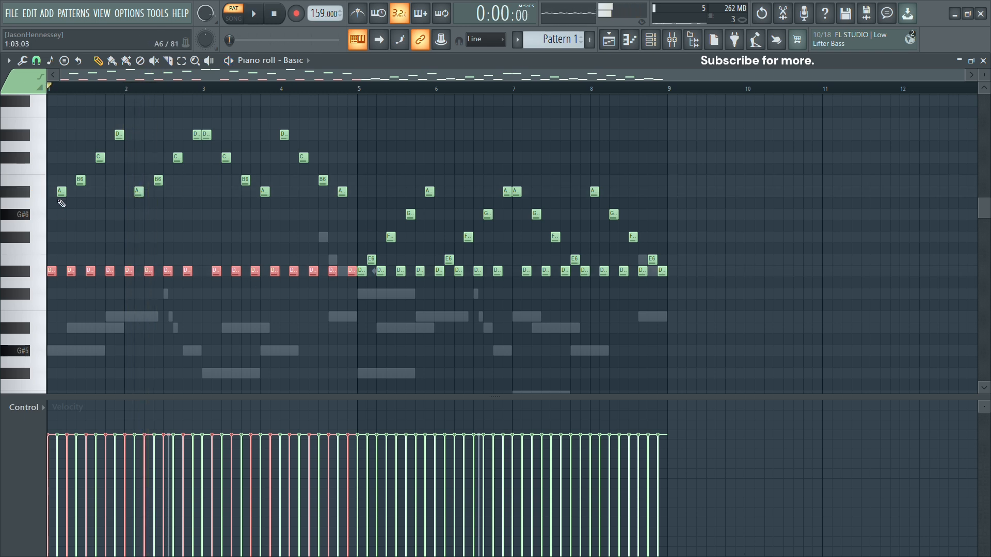
Step: Compare the arpeggio's D#6 notes with its upper notes, play the pattern, select the whole arpeggio and reduce its velocity
drag(719, 265, 49, 286)
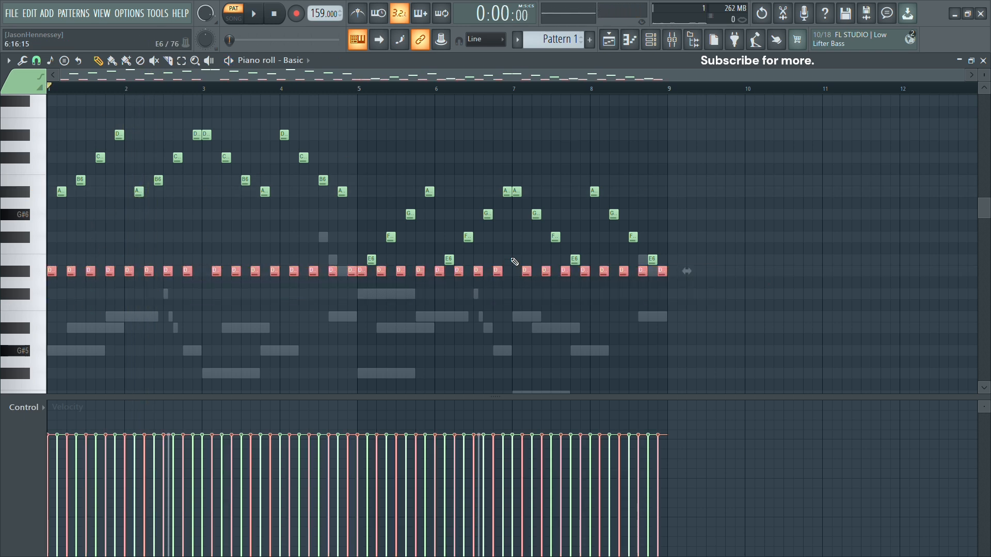
drag(716, 118, 48, 265)
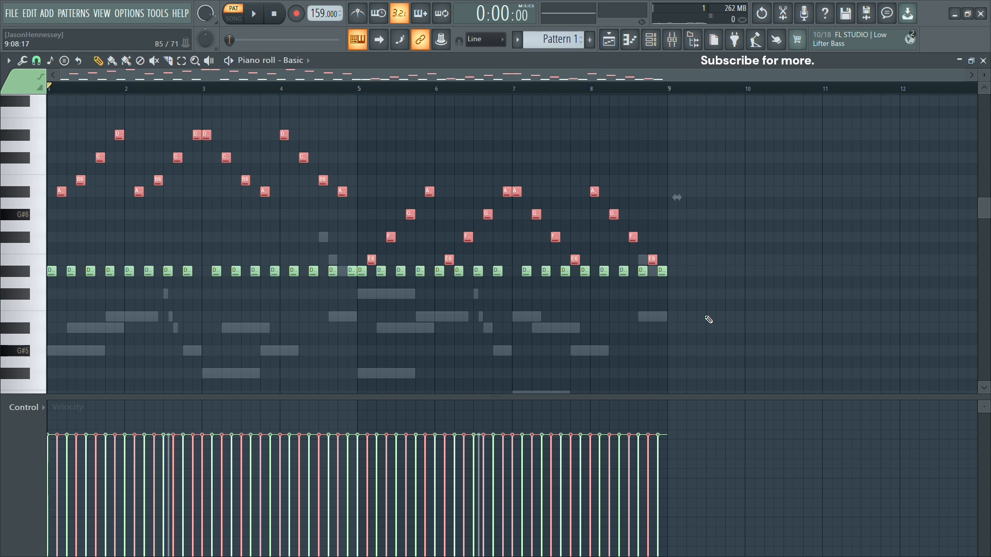
key(space)
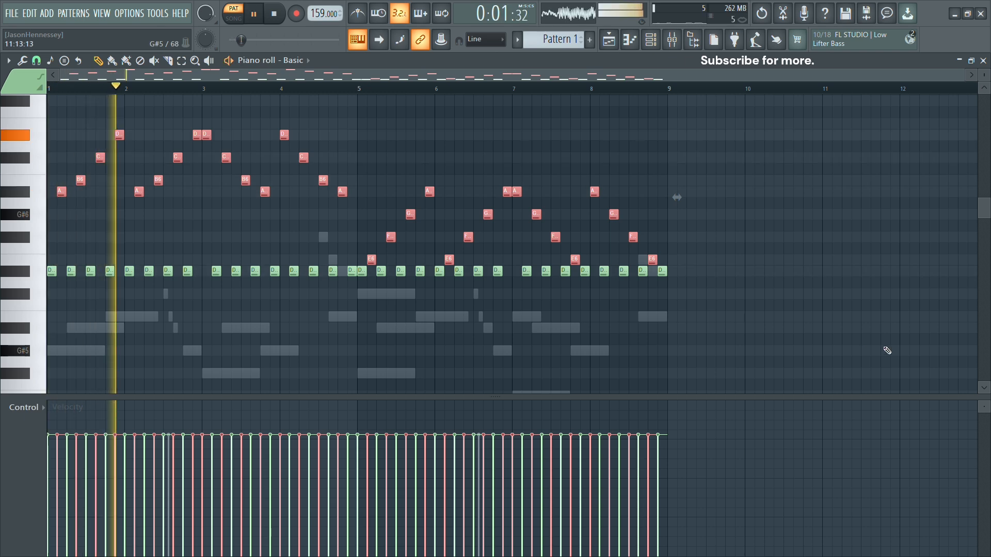
key(ctrl+a)
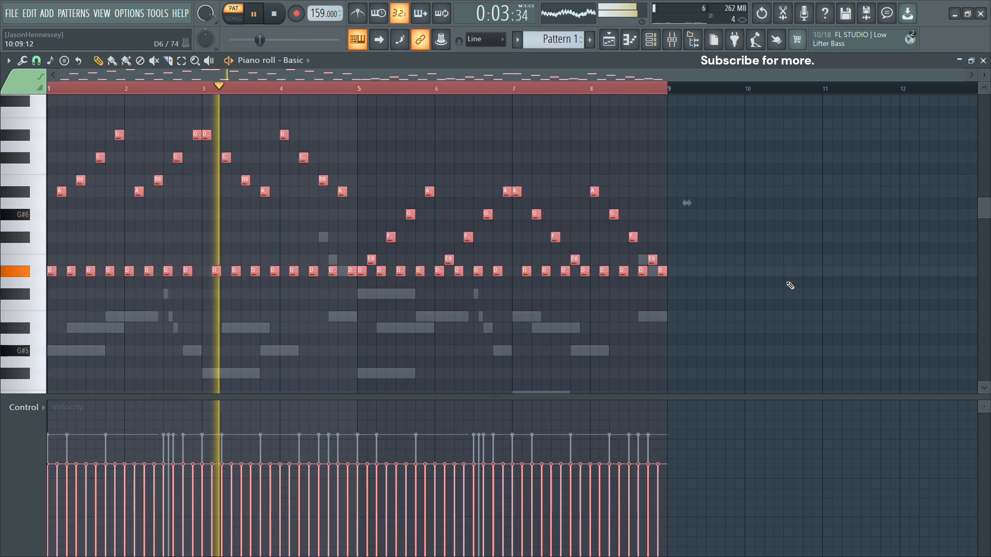
Step: Select the Acid and Basic channels and route them to mixer tracks 1 and 2
click(651, 39)
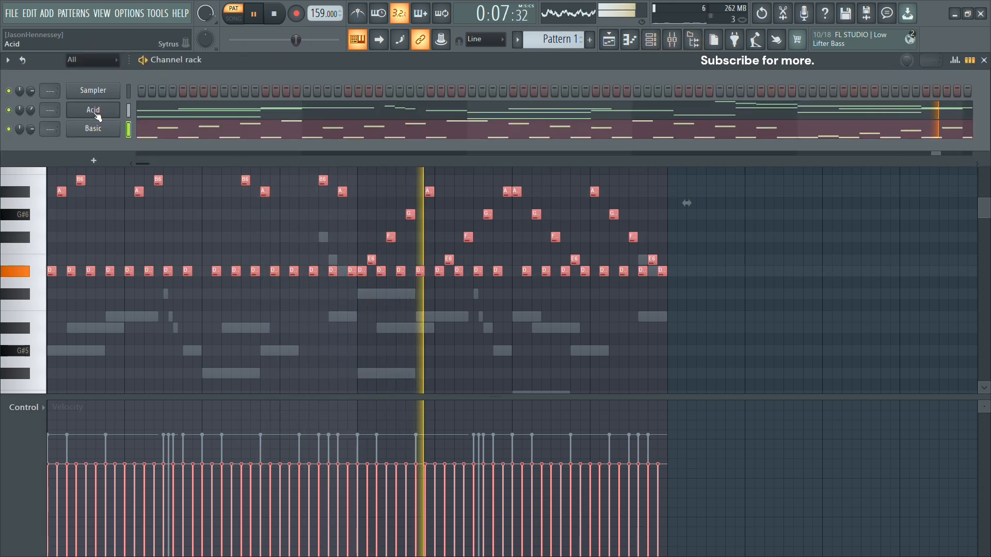
right_click(129, 113)
key(ctrl+l)
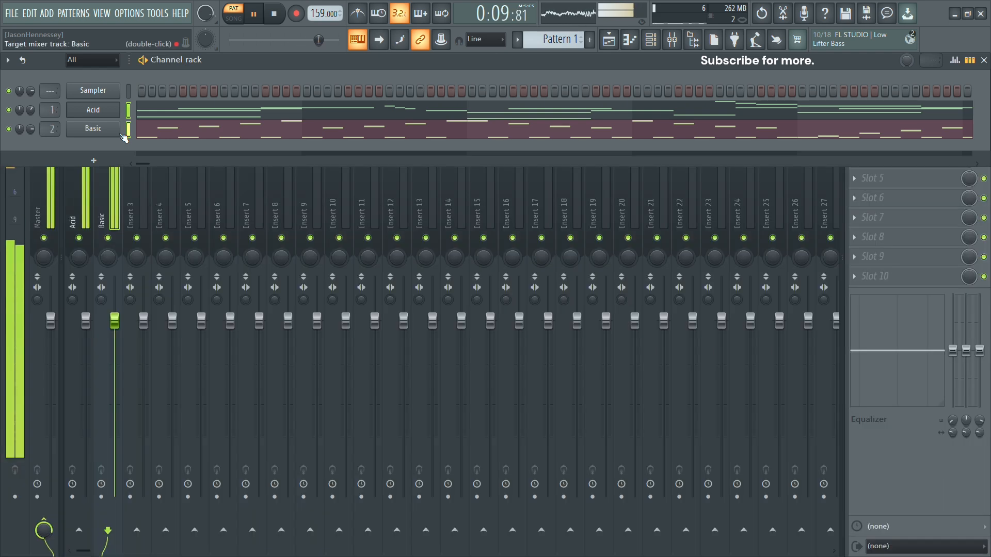
click(694, 38)
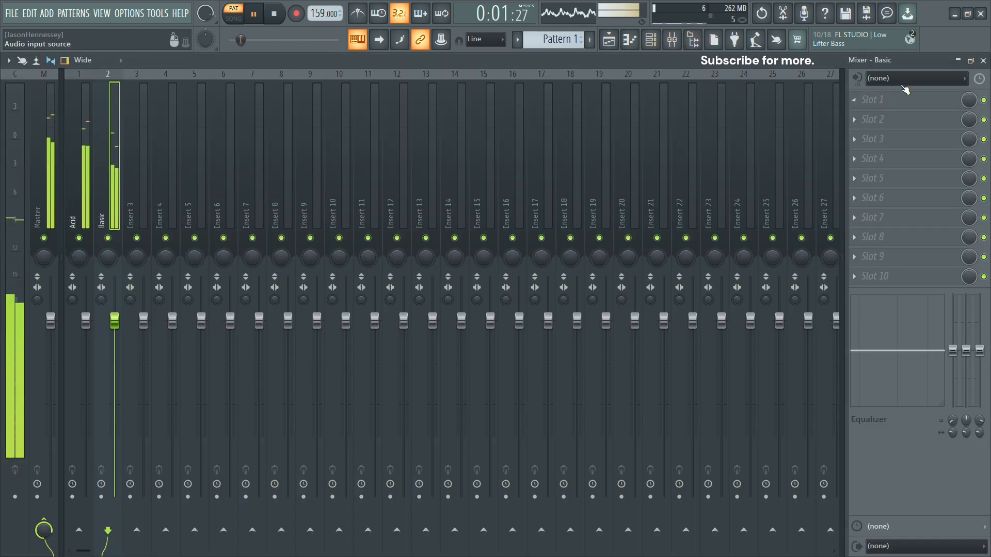
Step: Lower the Acid mixer track's volume and add Fruity parametric EQ 2 with the General EQ preset to it
key(space)
drag(87, 320, 126, 343)
key(space)
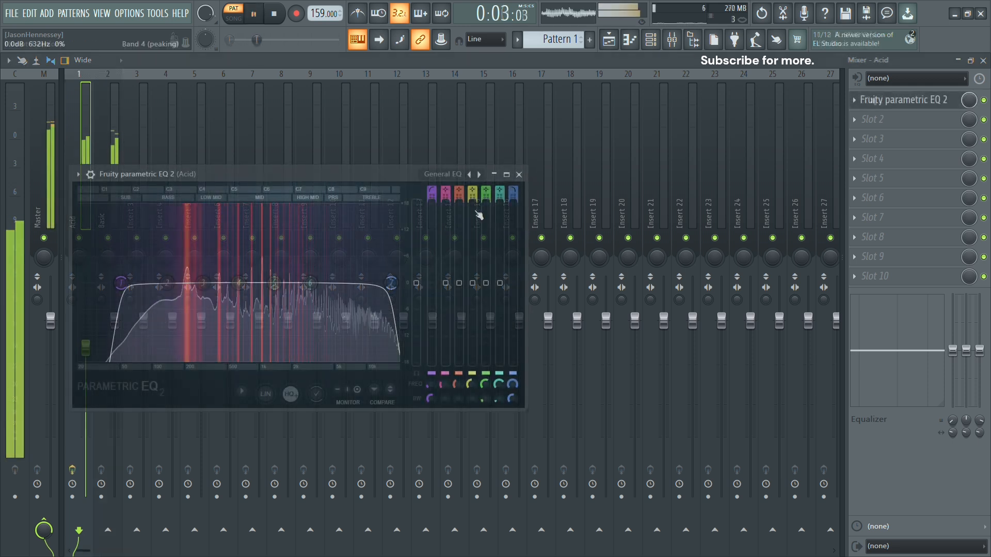
key(space)
click(520, 175)
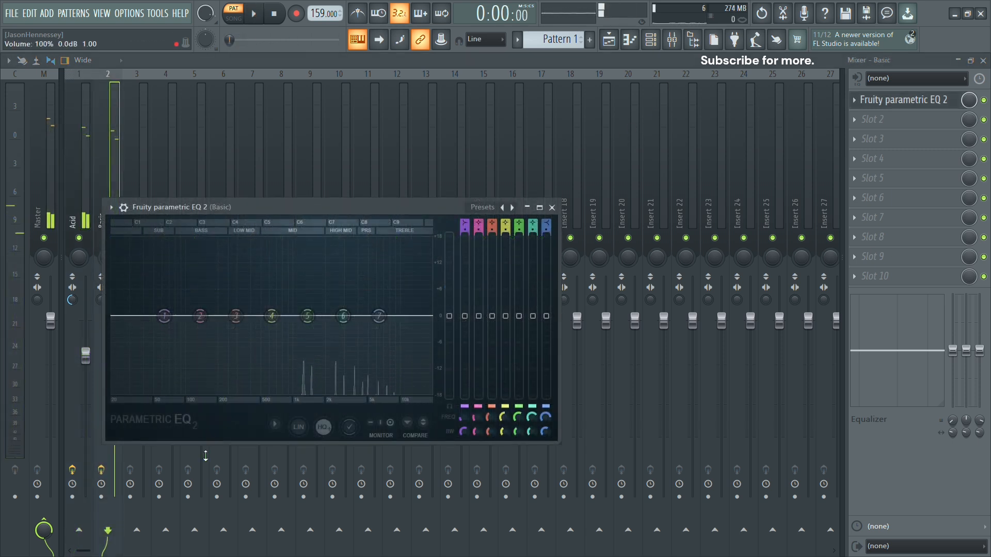
Step: Apply the General EQ preset to the Basic track's Fruity parametric EQ 2 and raise its band 1 high pass to 224 Hz
click(512, 208)
click(540, 282)
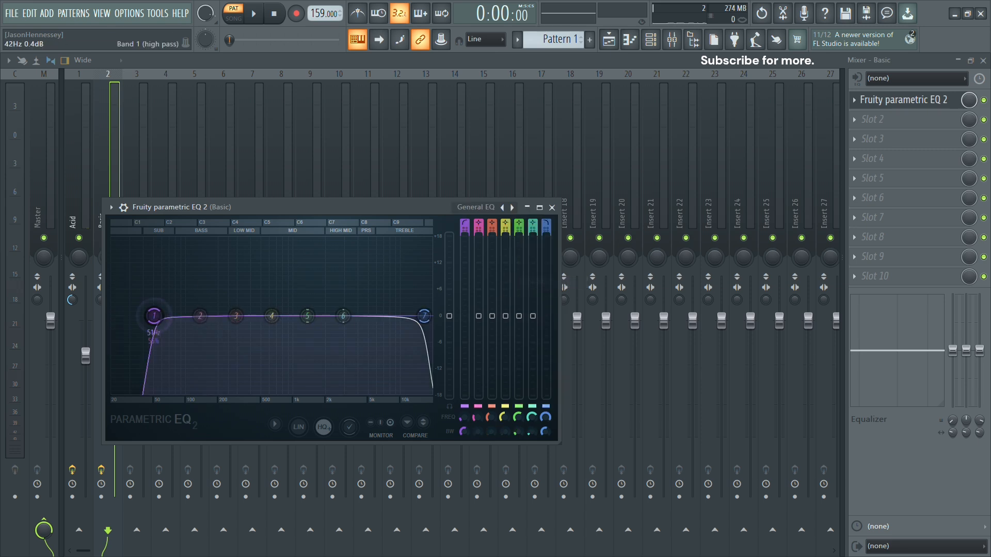
key(space)
drag(177, 316, 188, 316)
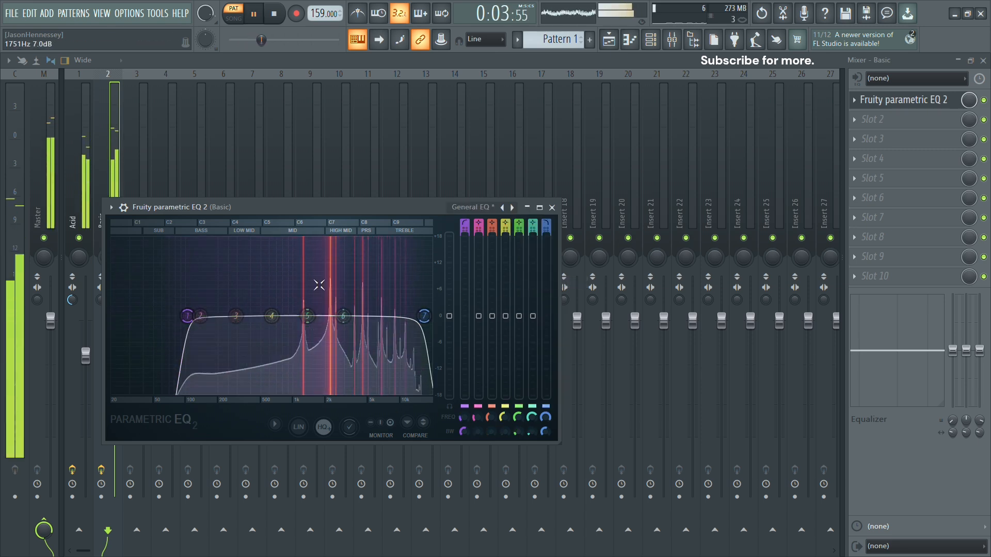
drag(188, 315, 223, 316)
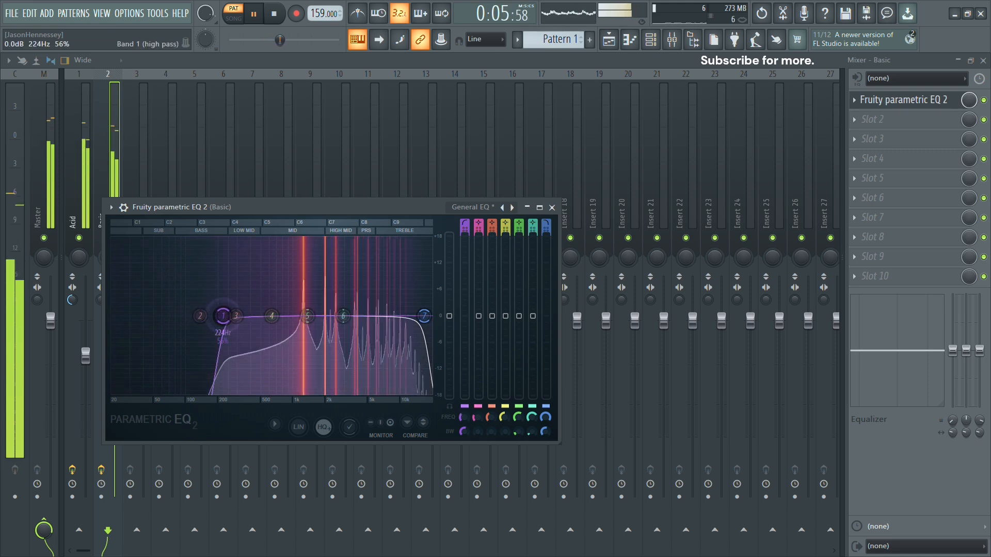
key(space)
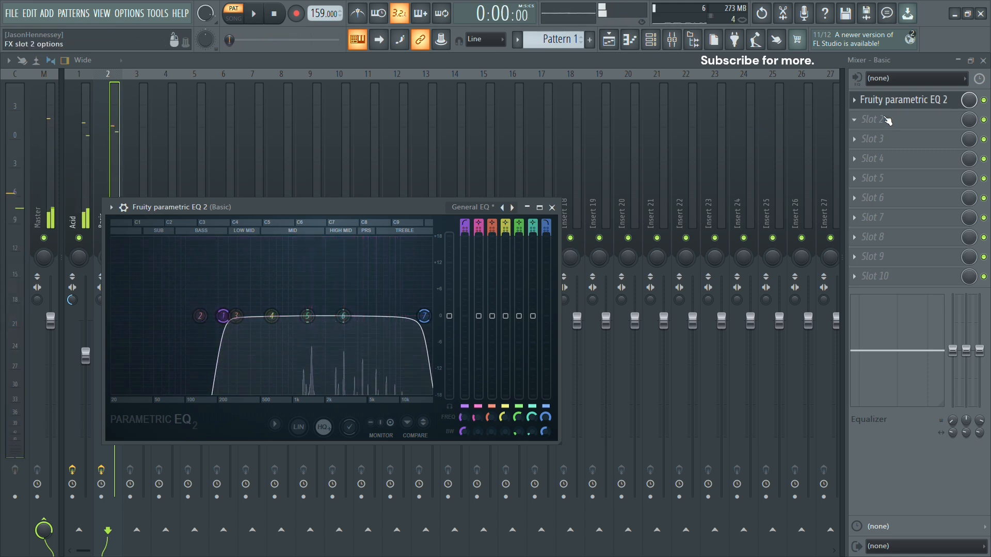
Step: Add Fruity delay 2, Fruity Chorus, Fruity Flangus and Fruity Reeverb 2 to the Basic track's slots 2 to 5
click(877, 119)
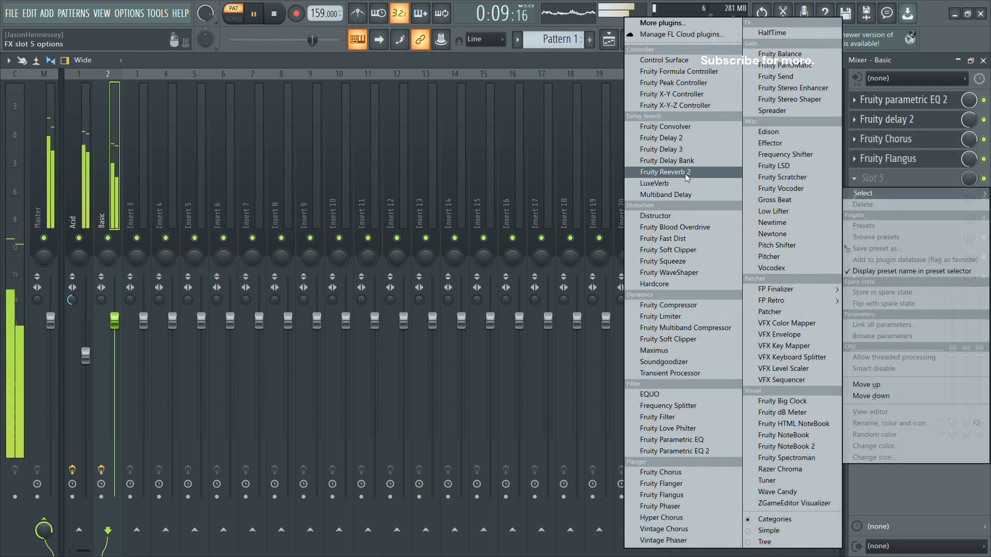
click(663, 172)
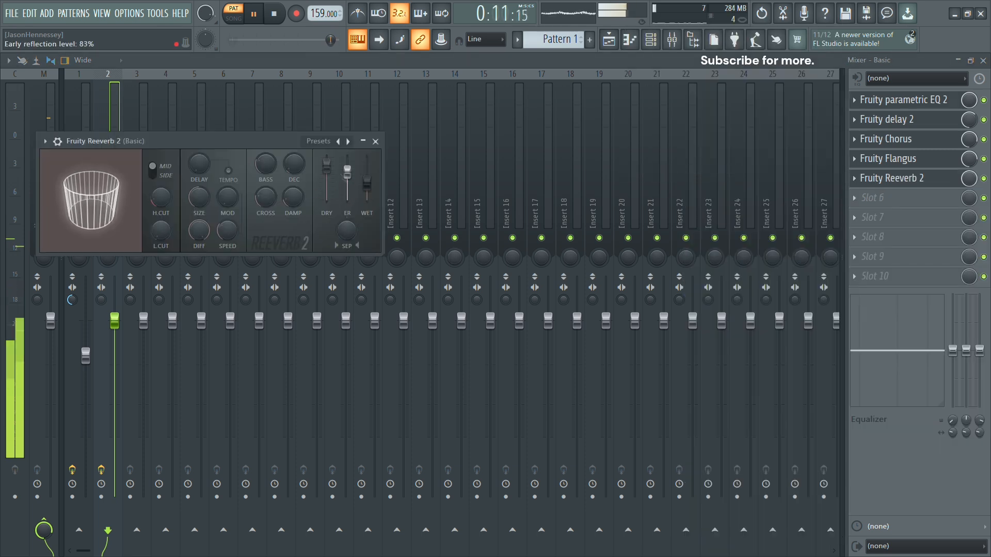
click(376, 141)
key(space)
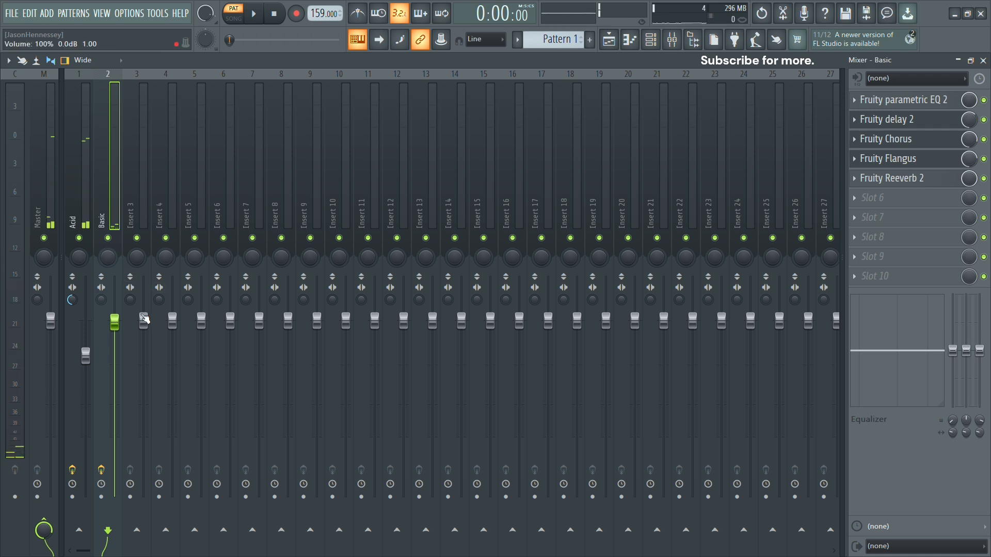
Step: Check the Acid track's spectrum during playback and slightly cut bands 5 and 6 of the Basic track's EQ just below 5 kHz
key(space)
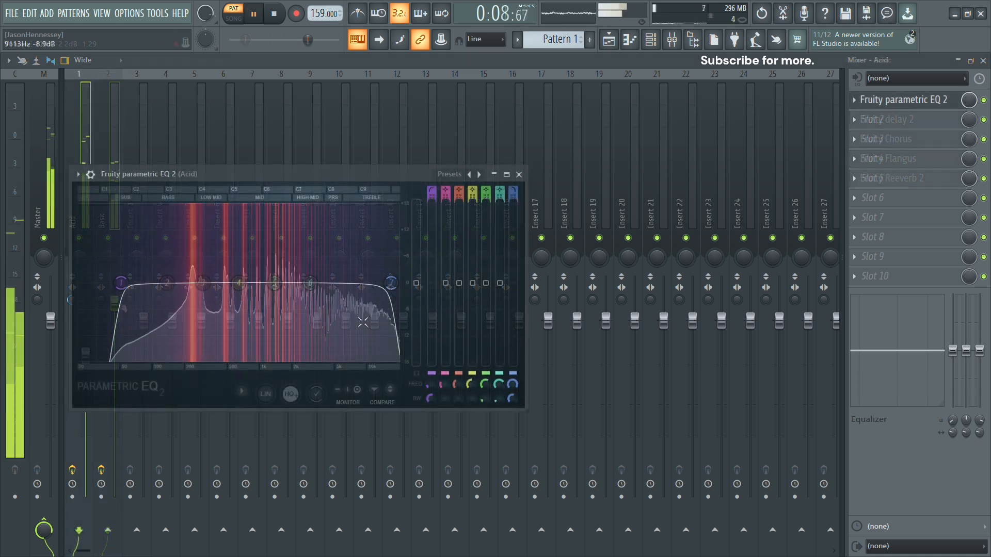
key(space)
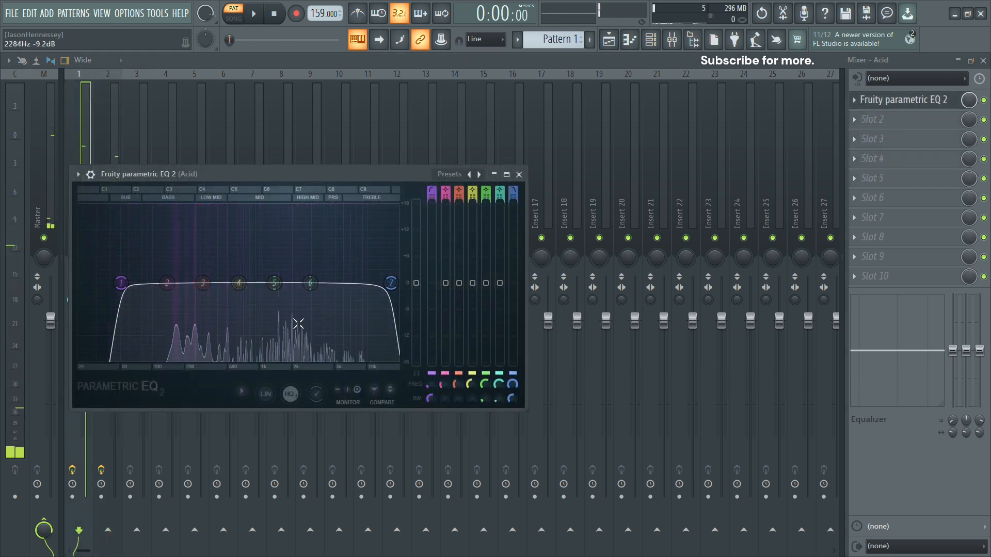
key(space)
key(space)
click(107, 140)
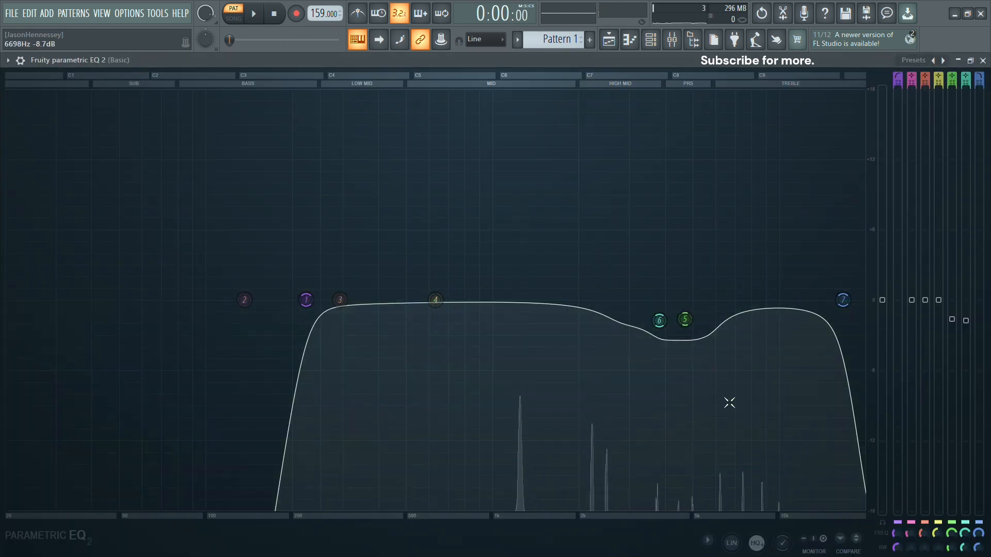
key(space)
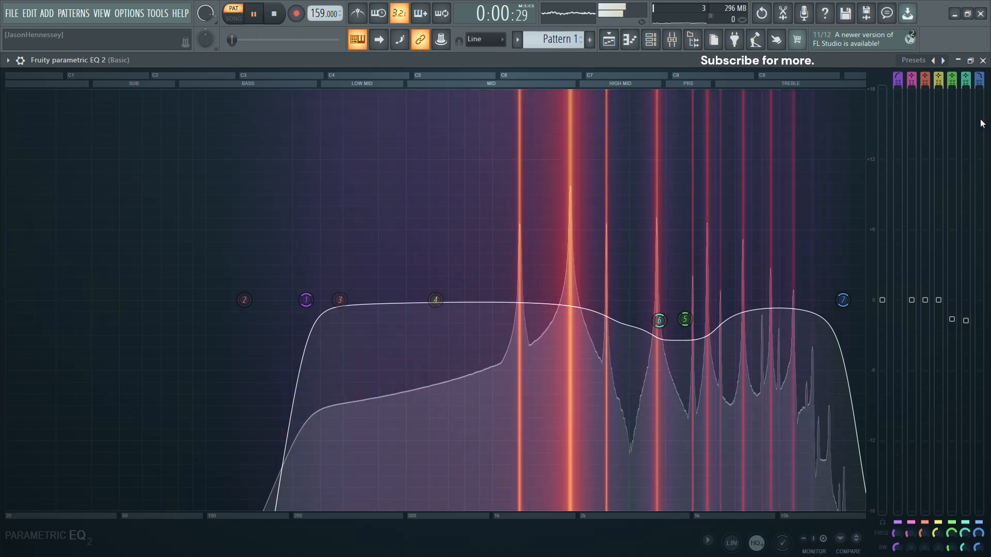
key(space)
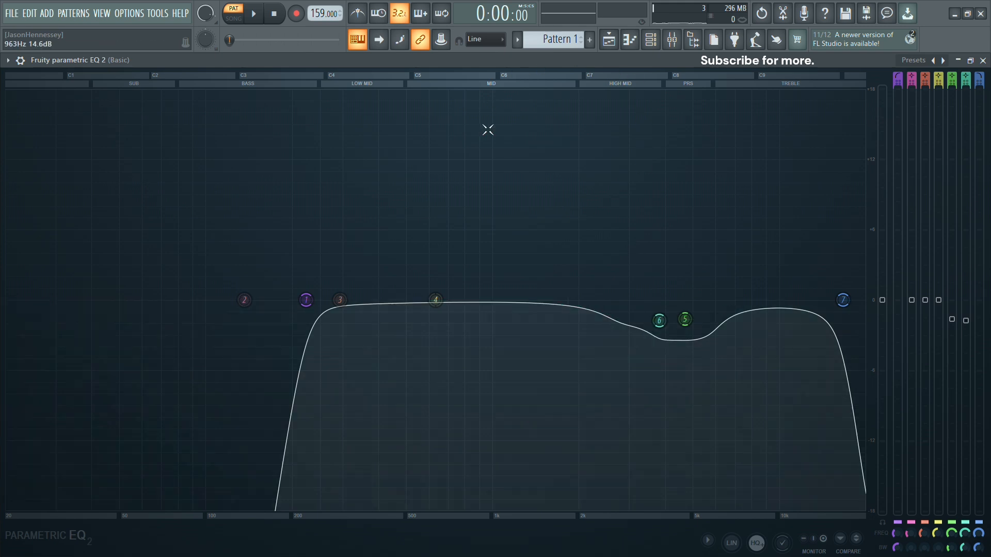
click(983, 60)
Step: Lower the Acid track's volume and turn band 5 of its EQ into a shallow, wide cut at about 2 kHz
key(space)
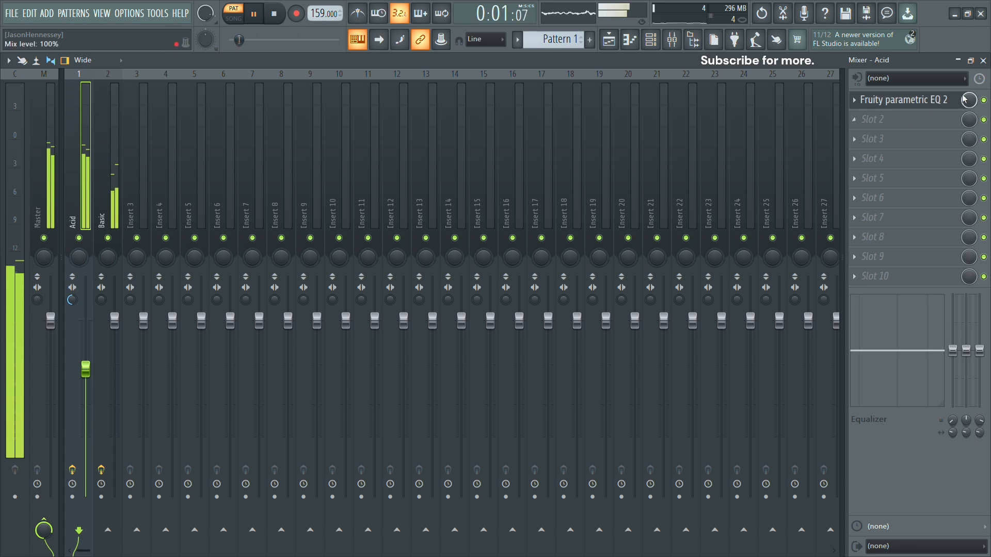
click(952, 99)
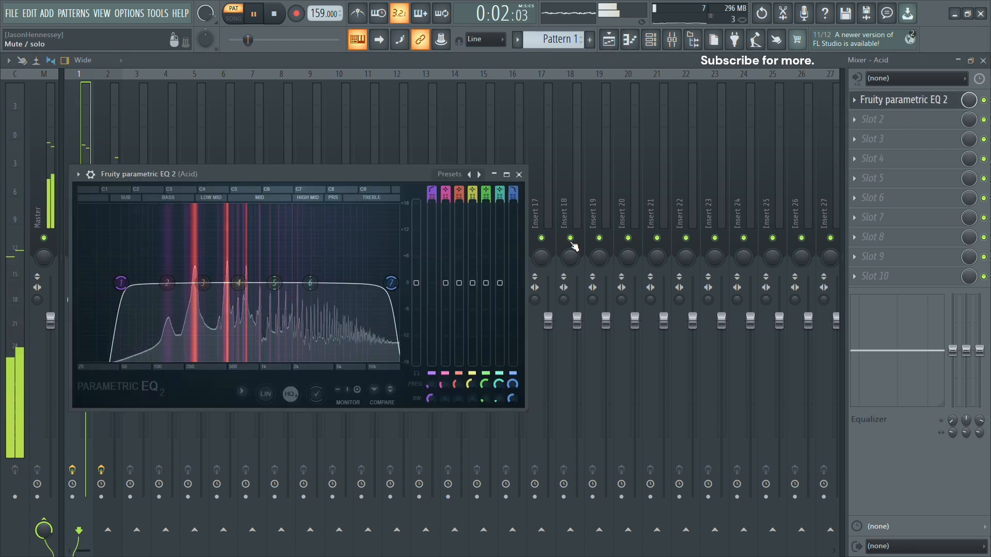
click(507, 175)
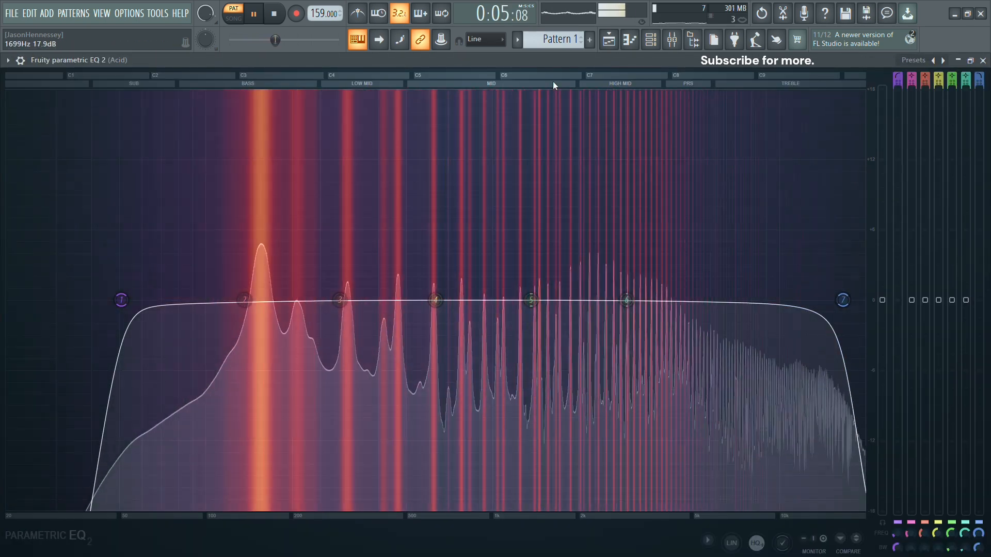
drag(531, 300, 578, 314)
scroll(578, 315, up, 6)
scroll(578, 314, up, 3)
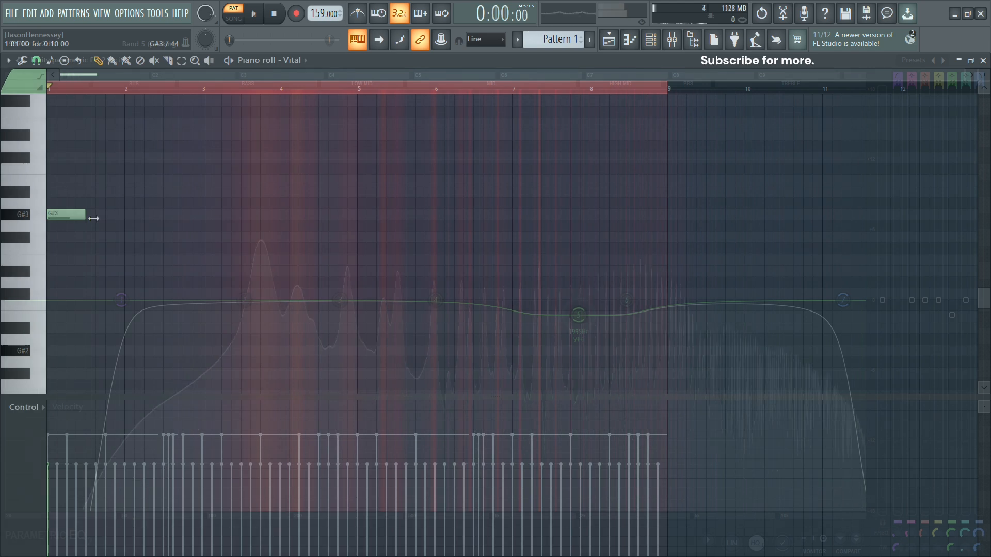
Step: Extend the first Vital note to one and a half bars and lower it two octaves to G#1, playing it after each change
drag(94, 218, 163, 216)
key(ctrl+Down)
key(space)
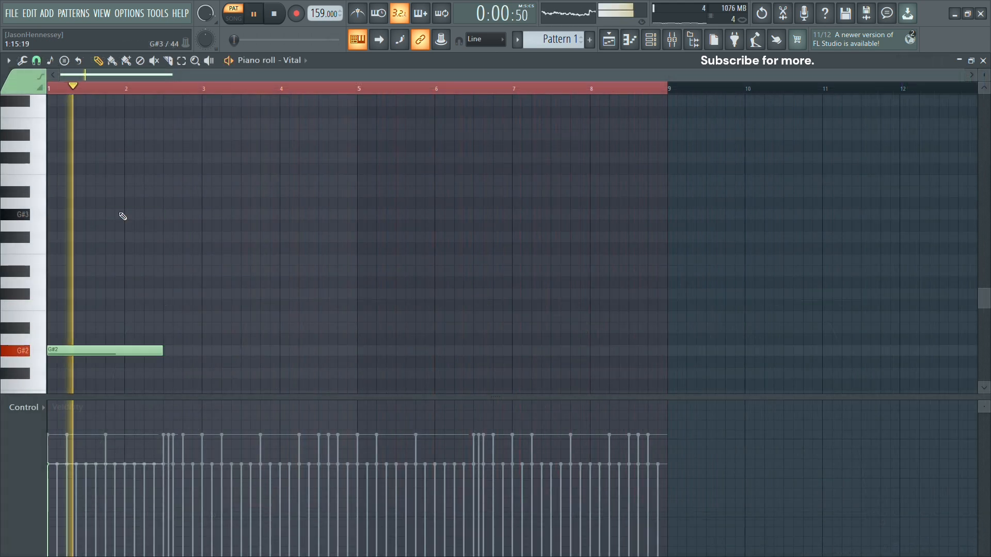
scroll(132, 325, up, 3)
key(space)
key(space)
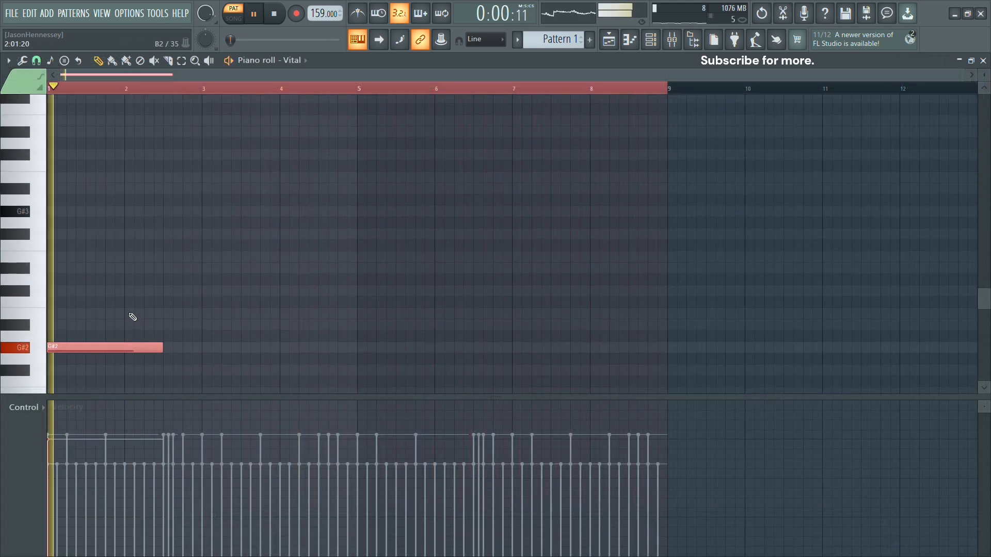
key(ctrl+Down)
key(space)
key(space)
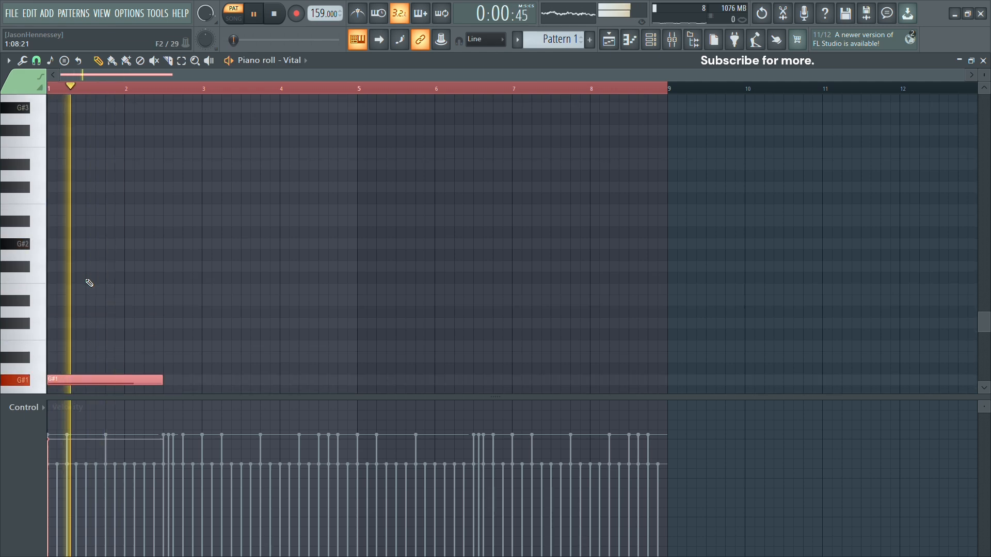
Step: Raise the first Vital note two octaves to G#3, playing it after each octave change
key(ctrl+Up)
key(space)
key(space)
key(ctrl+Up)
key(space)
key(space)
key(space)
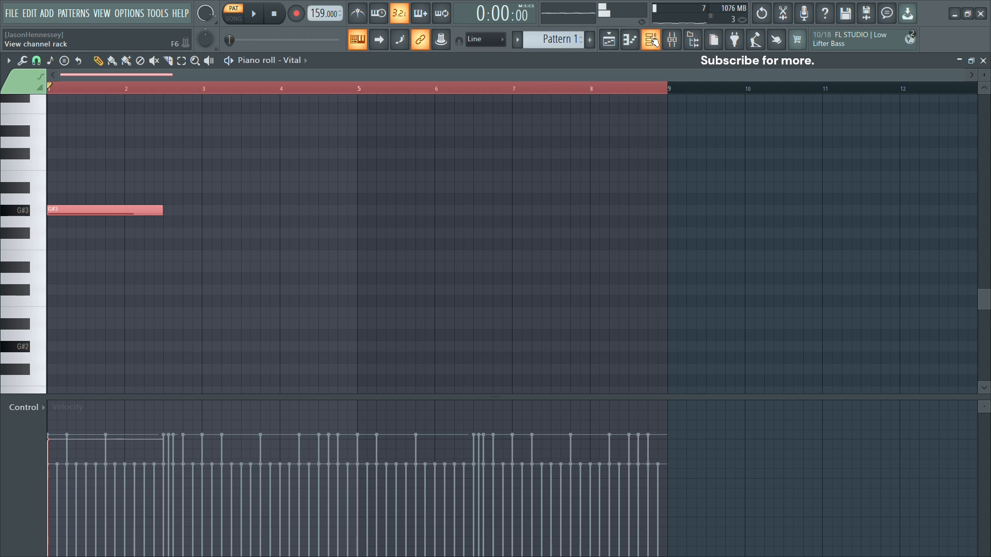
Step: Place matching Vital notes at bars 3, 5 and 7, tune the first three to G#4, F#4 and C#5, and replay the pattern
key(F6)
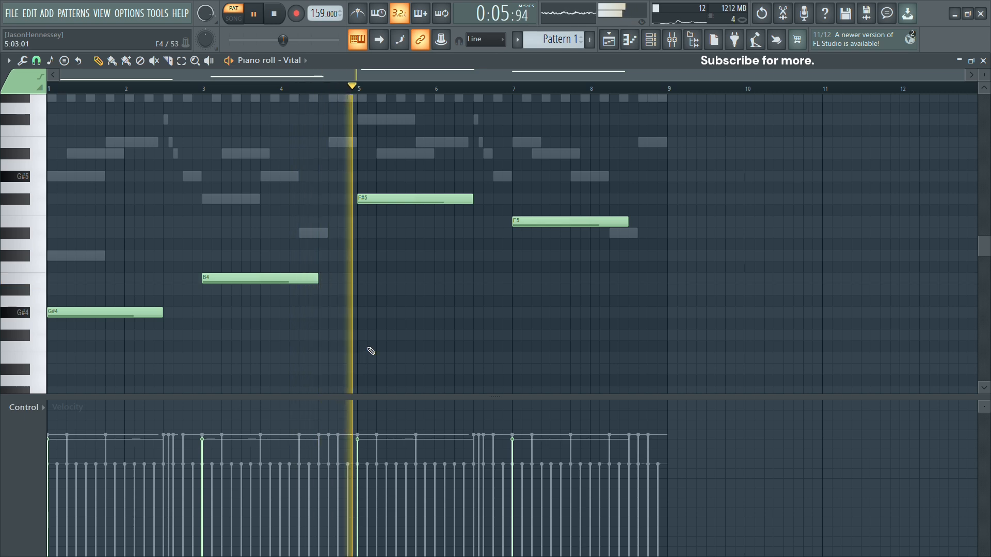
click(400, 199)
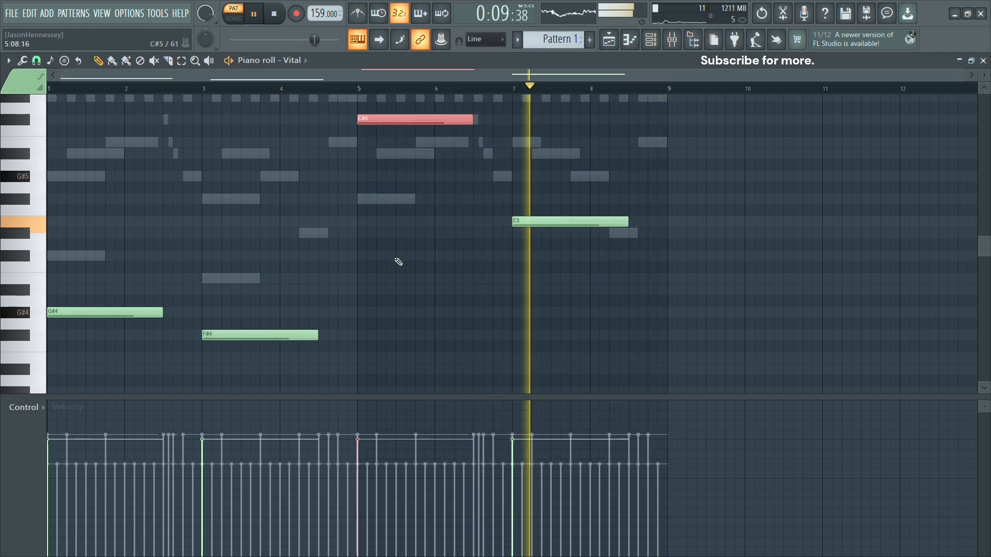
key(ctrl+Down)
key(space)
key(space)
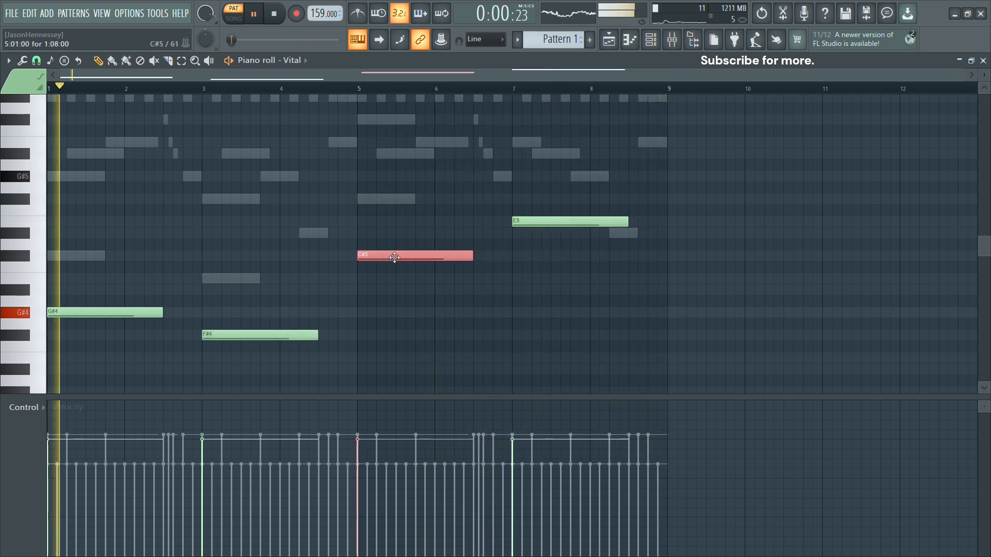
Step: Move the Vital note at bar 7 to B4 while the pattern plays
drag(550, 197, 551, 252)
key(shift+Up)
key(shift+Up)
key(shift+Up)
key(shift+Up)
key(shift+Up)
key(shift+Up)
key(shift+Up)
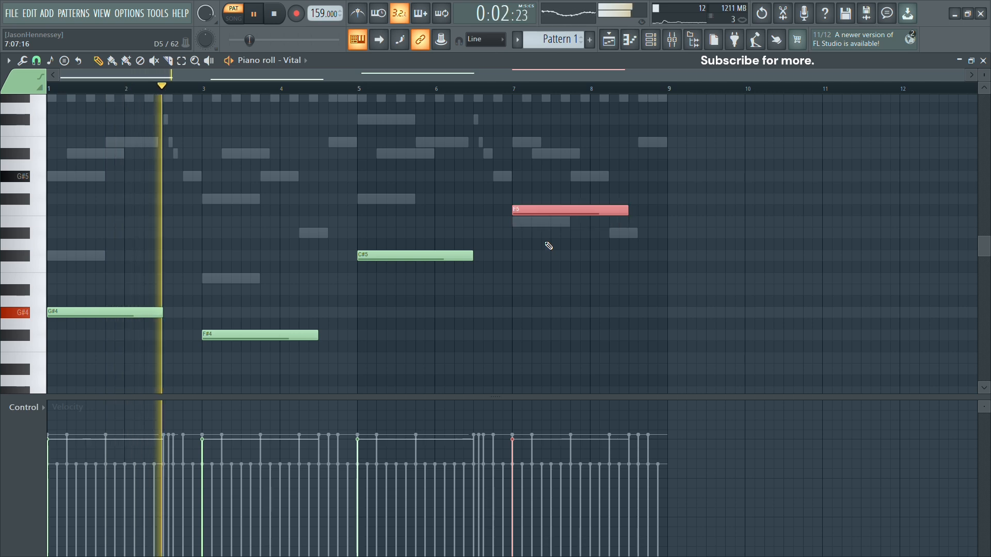
key(ctrl+Down)
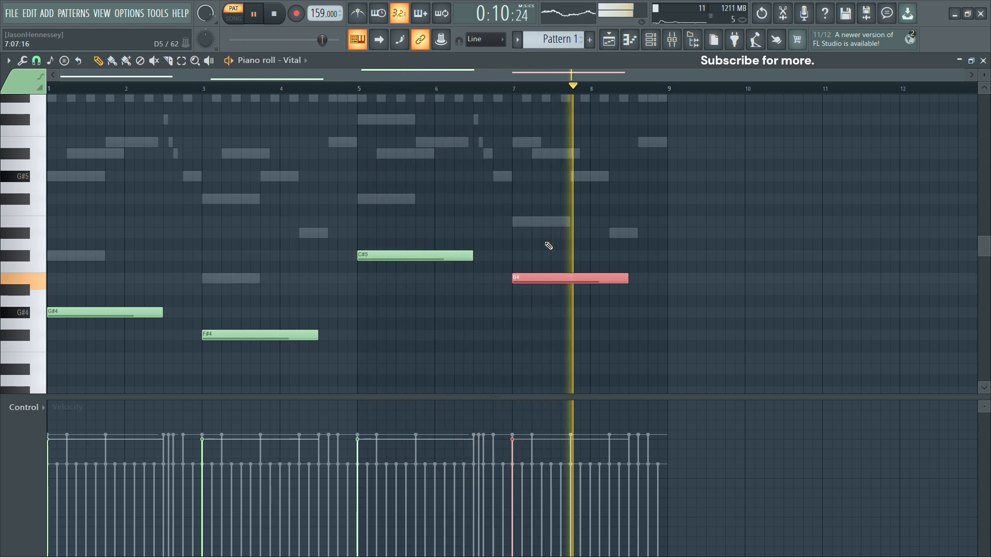
Step: Replace the Vital channel's instrument with Sytrus and load the Square purity preset
mouse_move(175, 251)
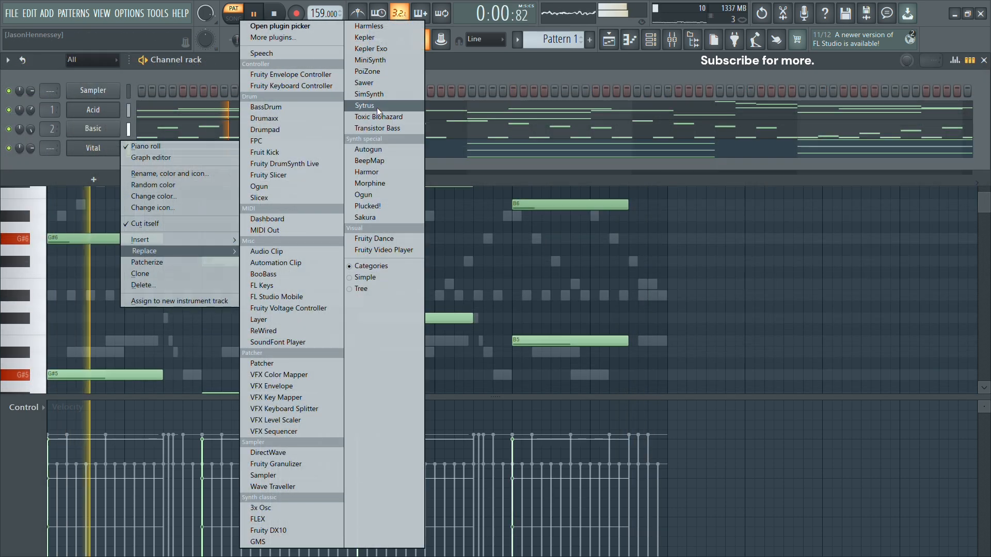
click(377, 106)
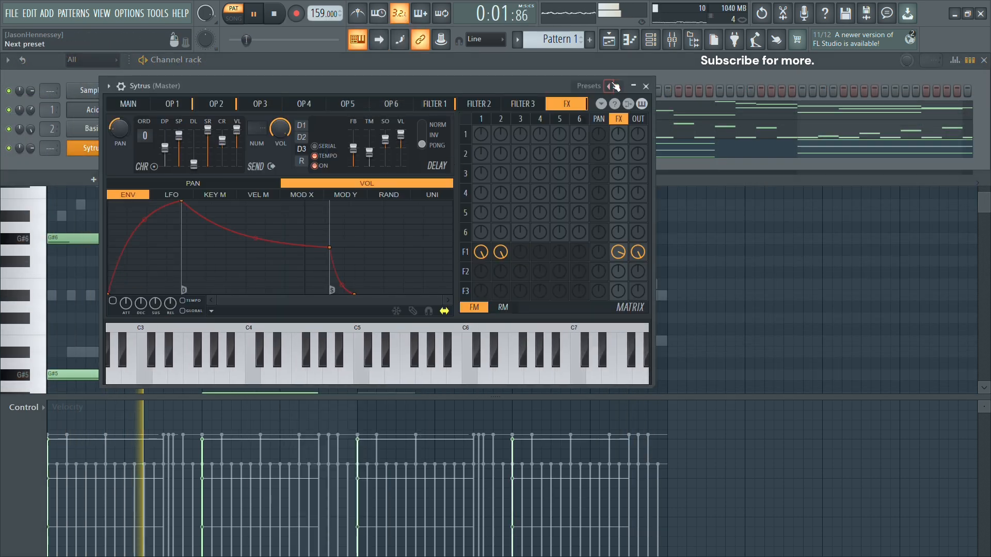
click(620, 82)
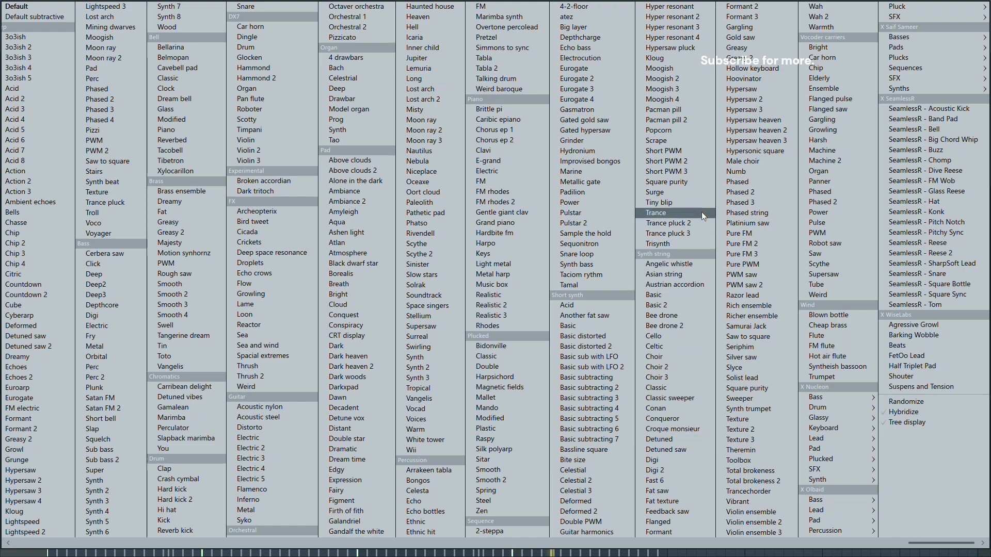
click(694, 181)
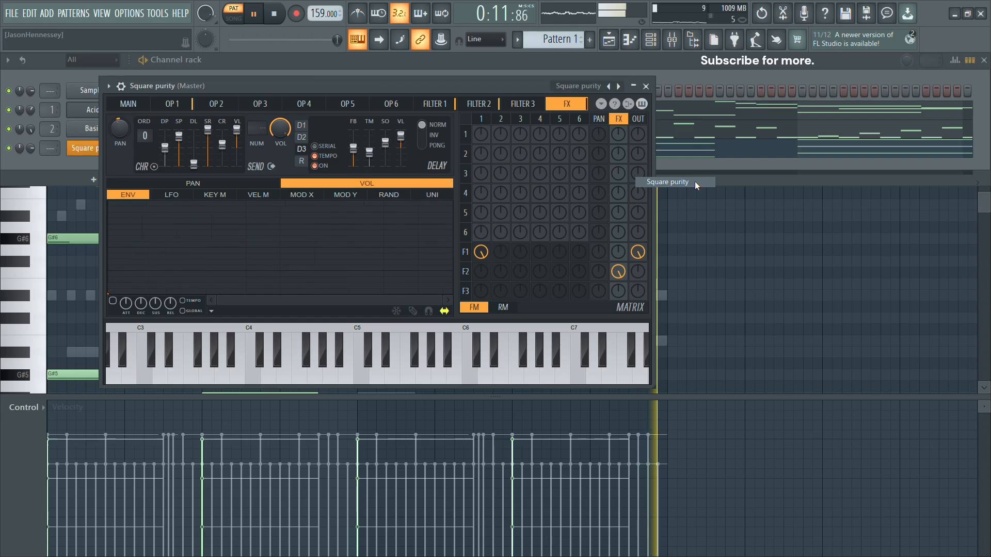
click(648, 89)
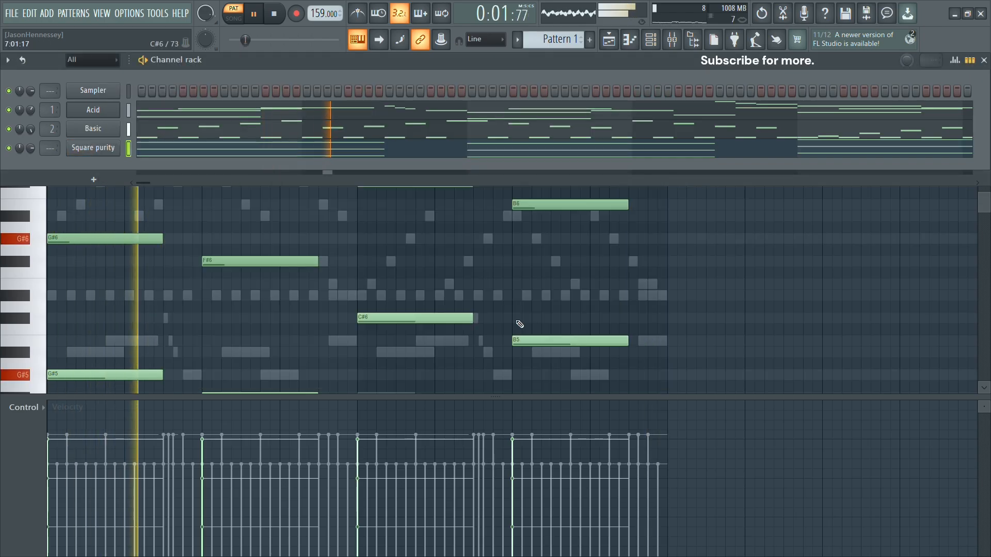
Step: Select all notes of the Square purity bass line, lower them two octaves and replay the pattern
right_click(770, 281)
key(ctrl+a)
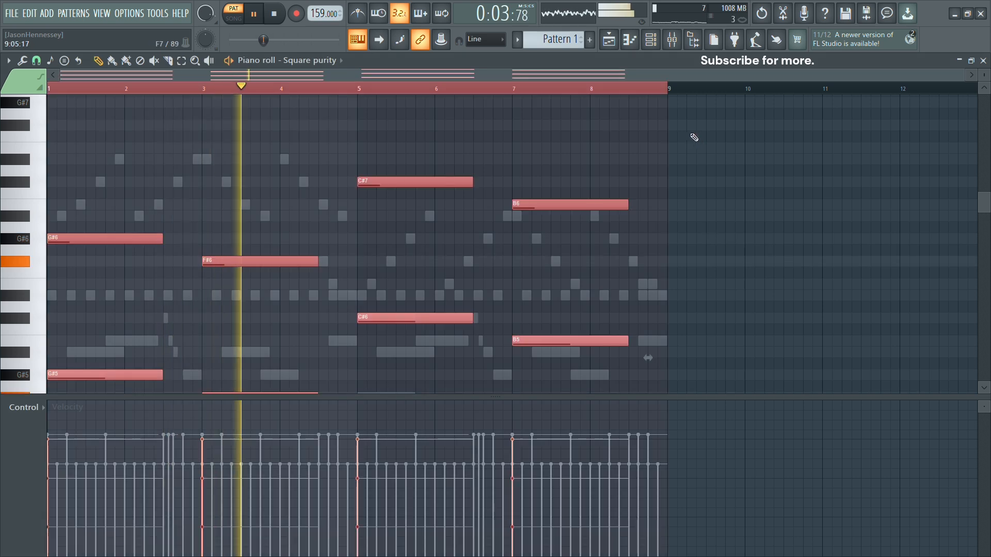
key(ctrl+Down)
key(space)
key(space)
scroll(663, 150, down, 1)
scroll(663, 151, down, 3)
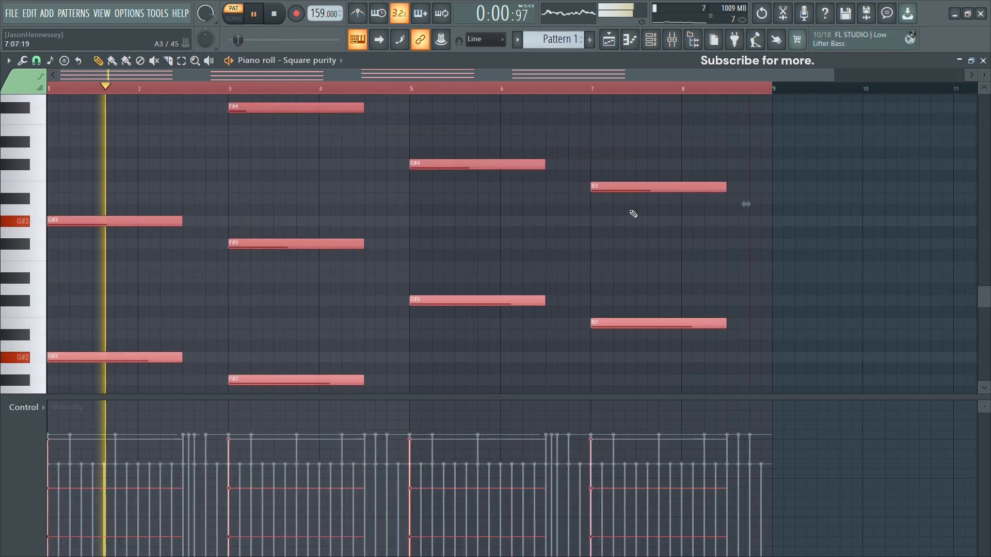
Step: Route the Square purity channel to mixer track 3 and select that track
click(610, 42)
click(650, 40)
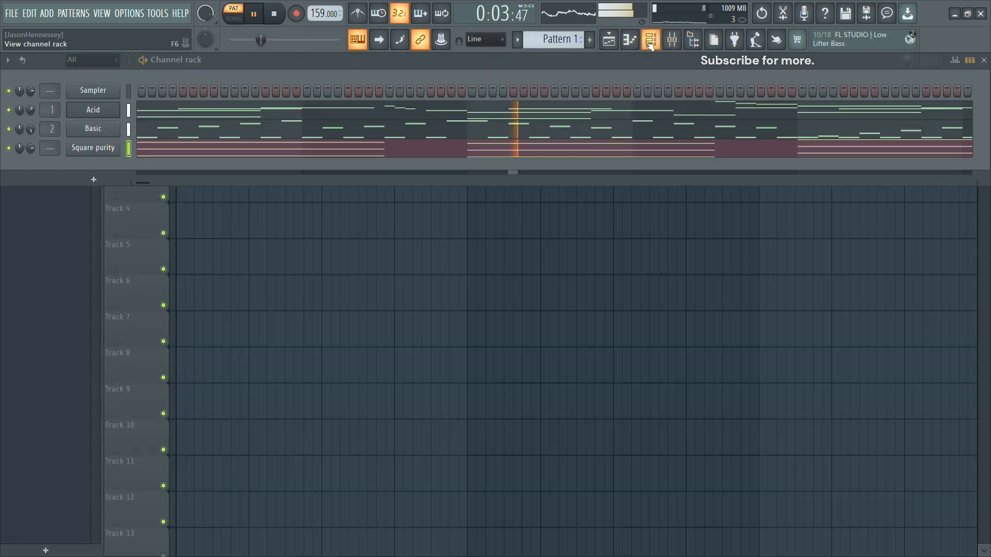
key(ctrl+l)
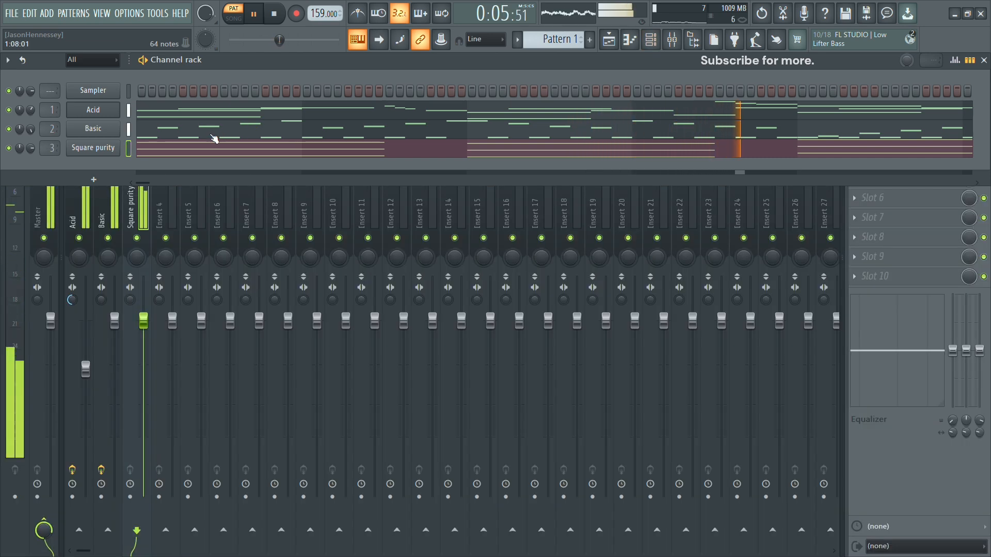
click(133, 217)
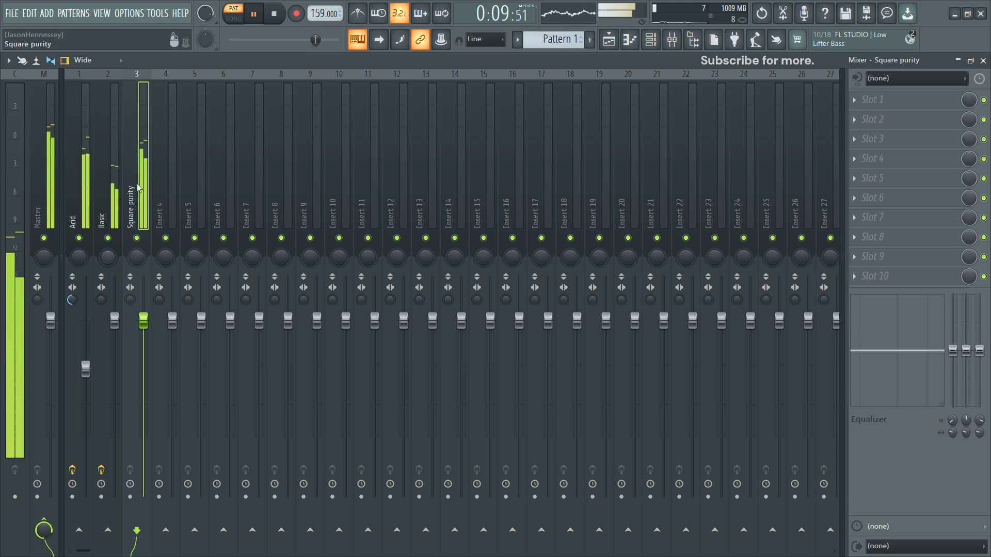
Step: Add Fruity parametric EQ 2 with the General EQ preset to Square purity's slot 1, and set the track's stereo separation to 88% separated
click(916, 101)
click(682, 450)
right_click(404, 109)
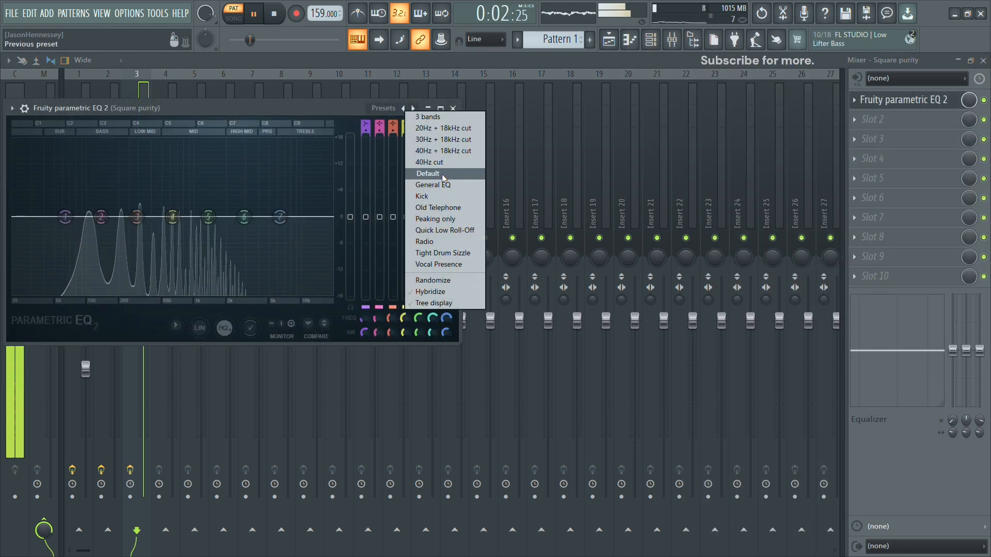
click(442, 185)
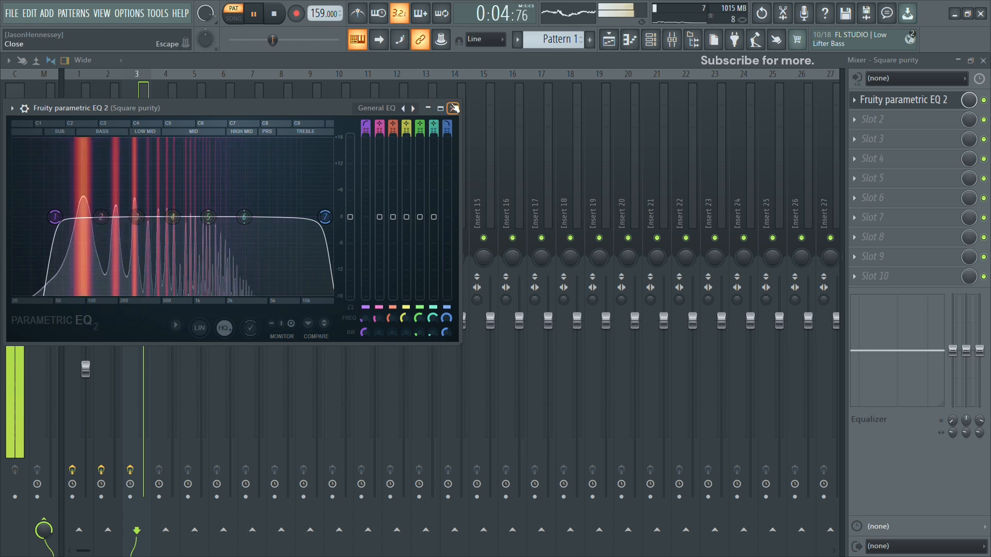
click(453, 107)
key(space)
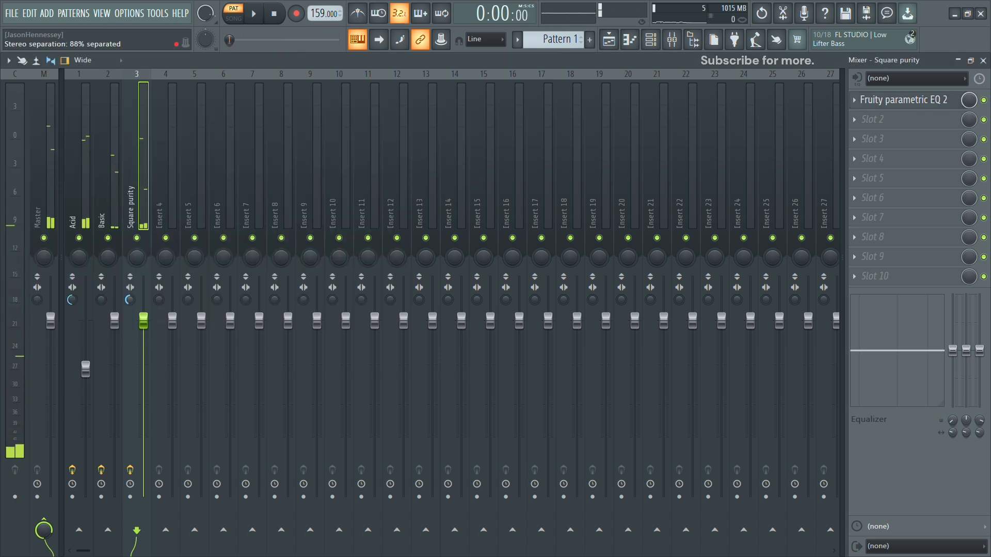
Step: Lower the Acid track's volume to 71% (-7.1 dB) and play the mix to check the balance
click(76, 209)
key(space)
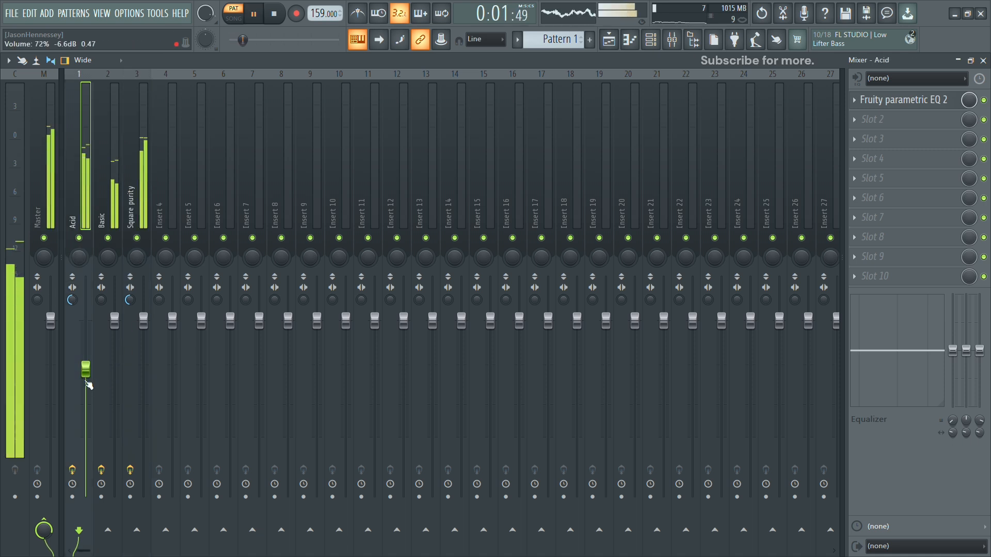
key(space)
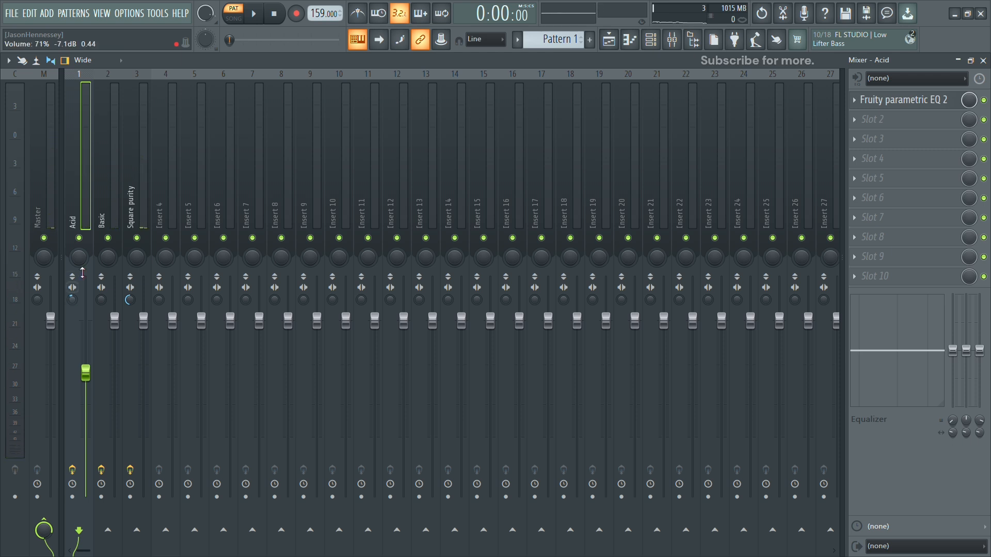
key(space)
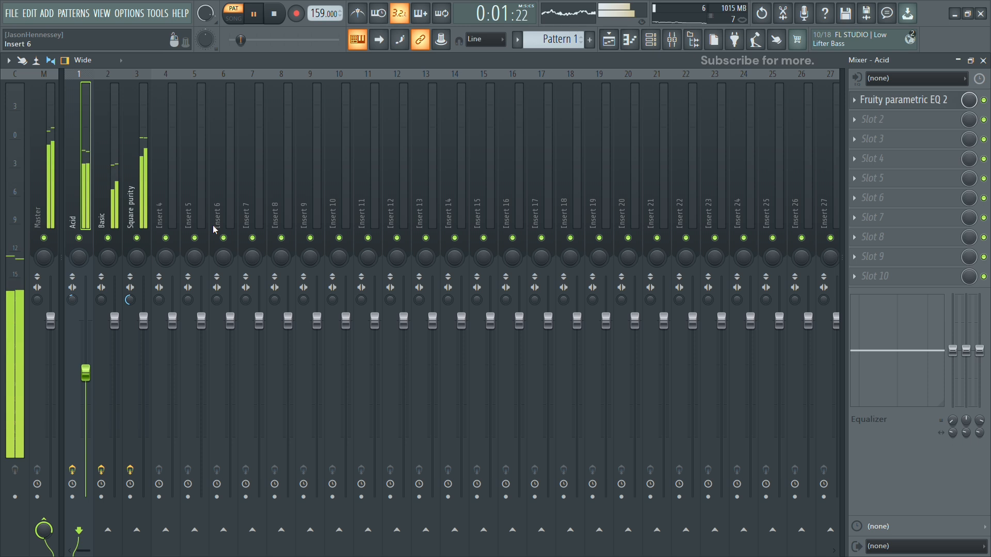
Step: Lower the Square purity track's volume and add Fruity Limiter to its slot 2, adjusting the limiter's gain and ceiling
click(128, 239)
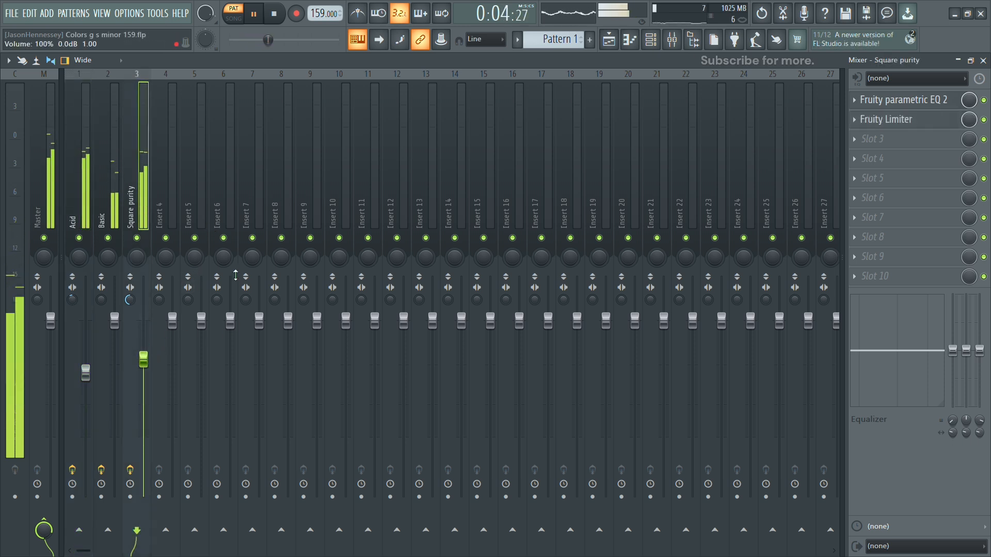
click(883, 119)
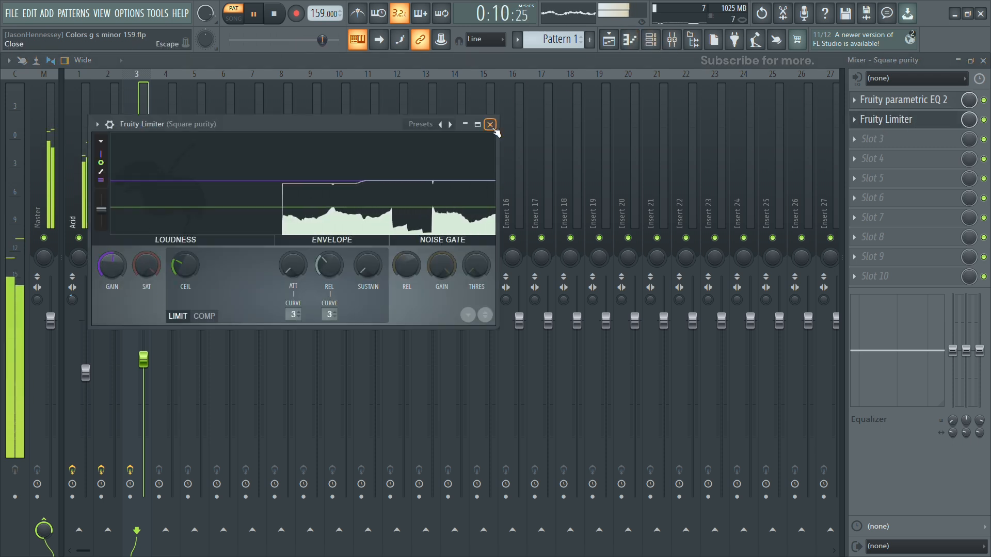
click(489, 124)
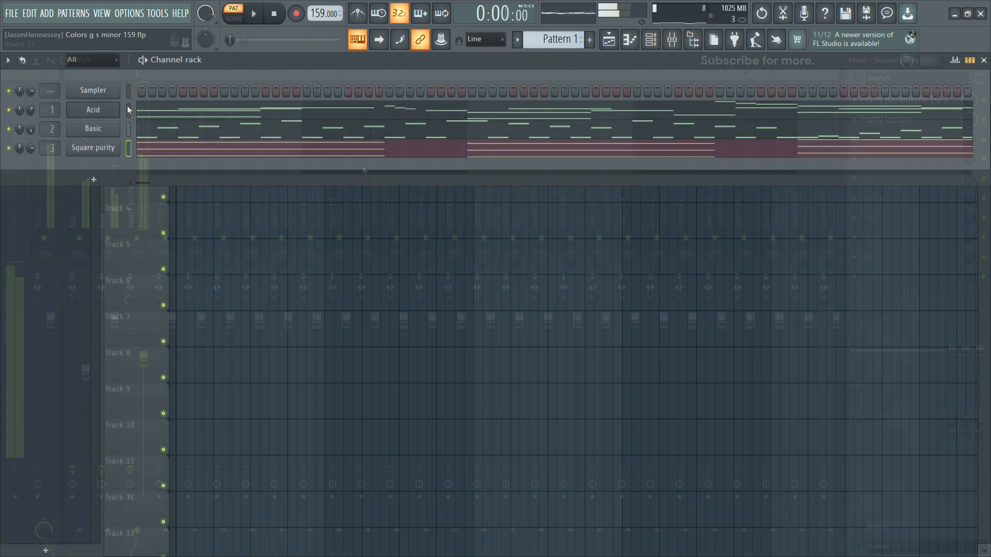
Step: Clone the Sampler channel five times to create Sampler #2 through Sampler #6
right_click(113, 90)
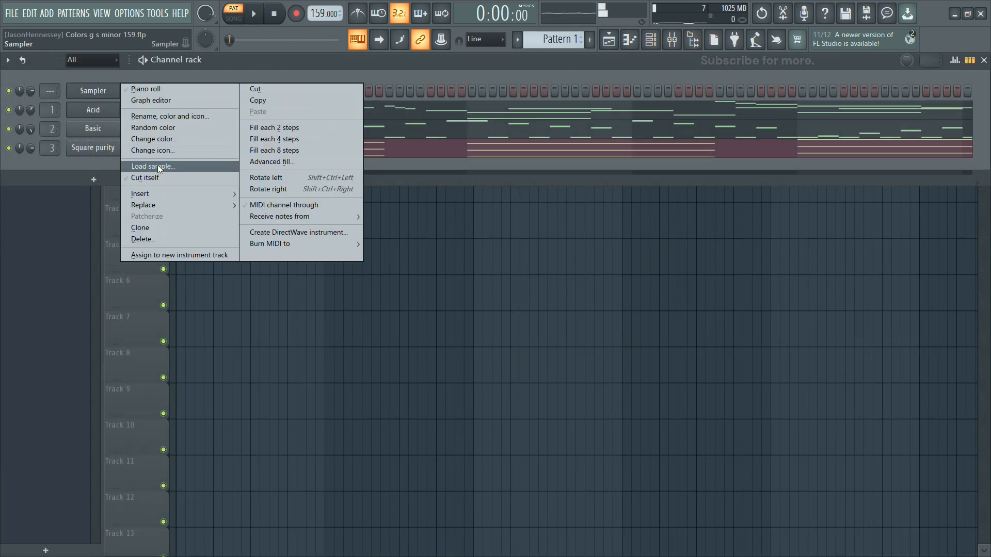
click(174, 228)
right_click(100, 109)
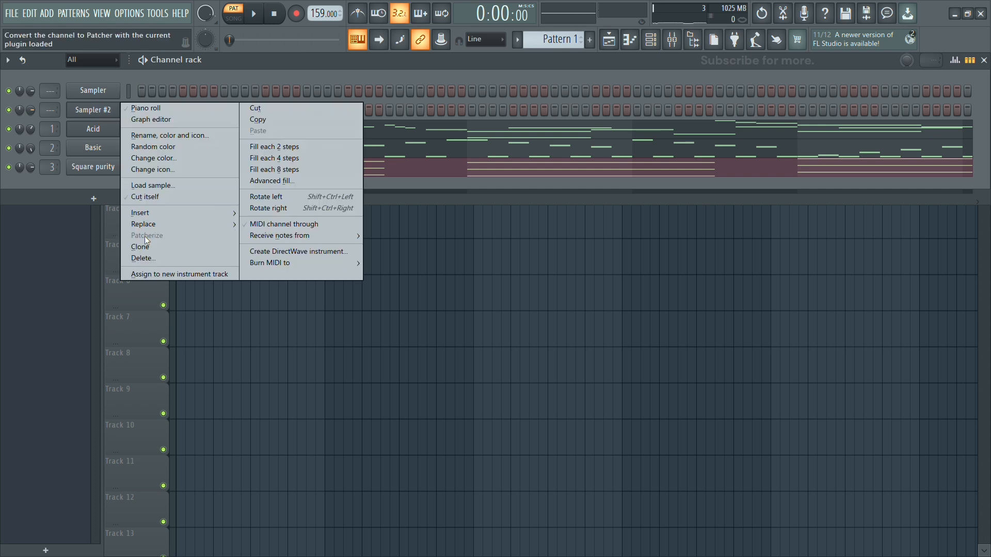
click(144, 247)
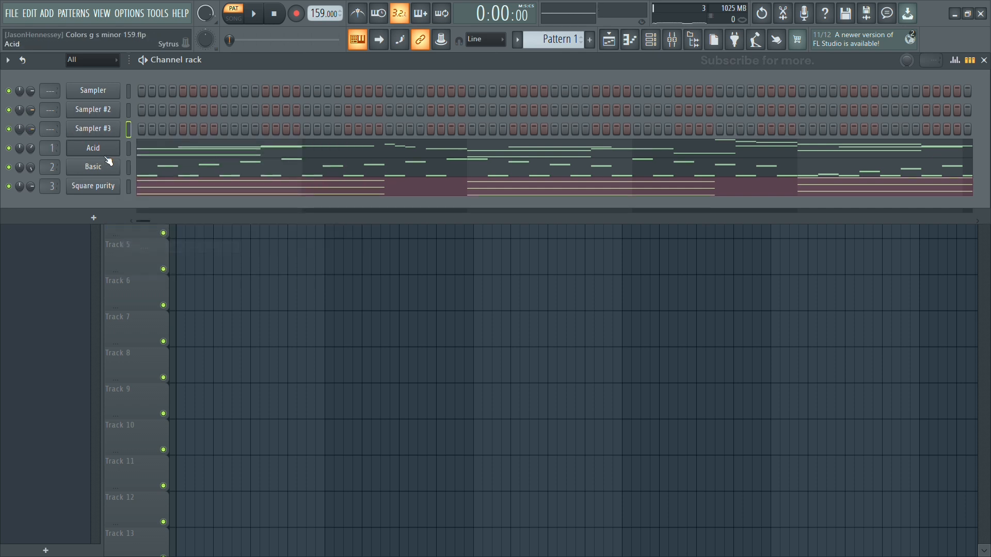
right_click(102, 129)
click(140, 266)
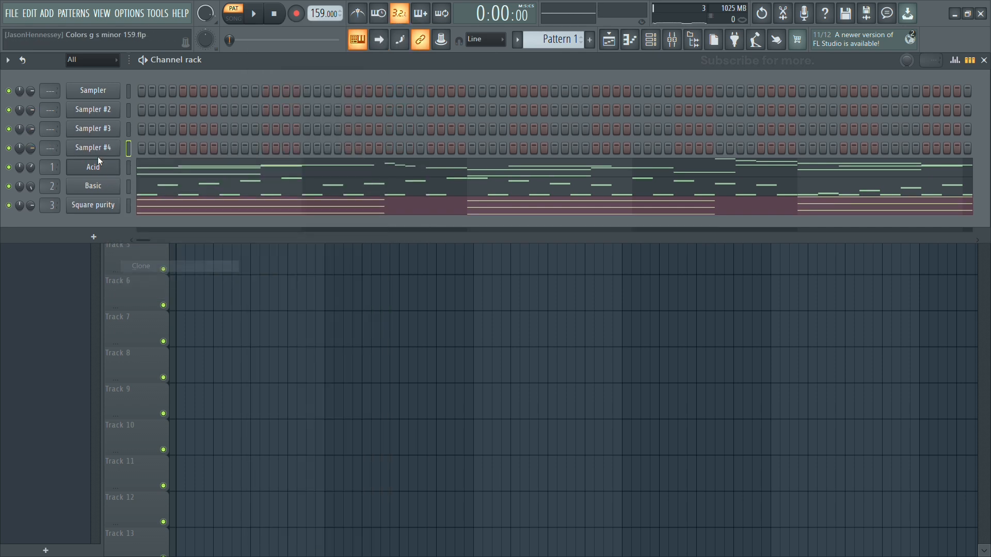
right_click(94, 147)
click(145, 287)
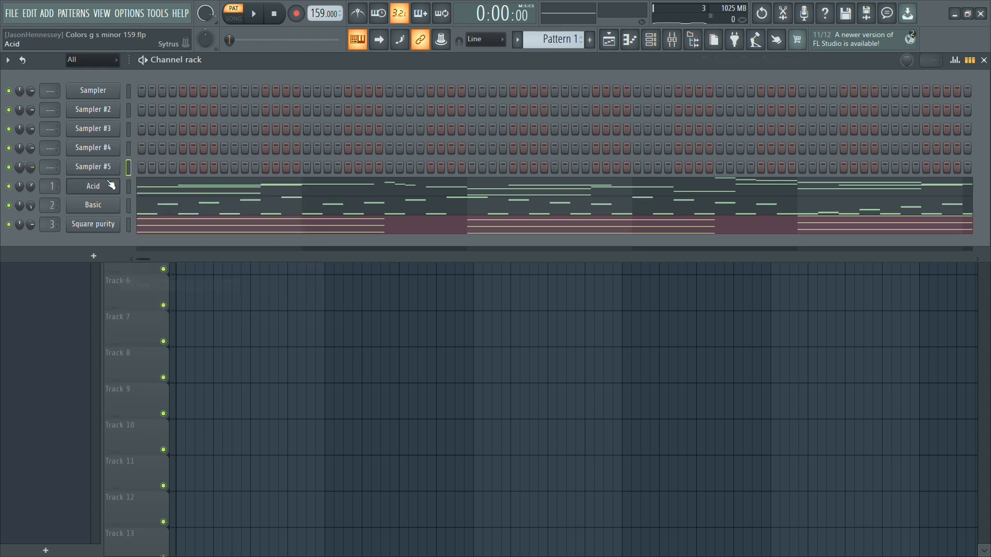
right_click(109, 167)
click(147, 303)
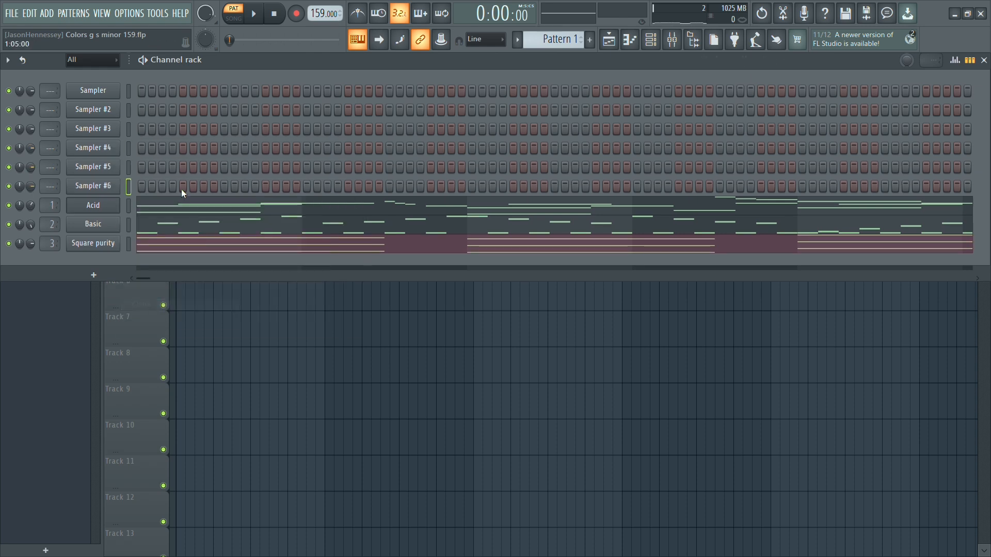
Step: Open the Acid channel's notes in the piano roll and play back the melody
click(160, 213)
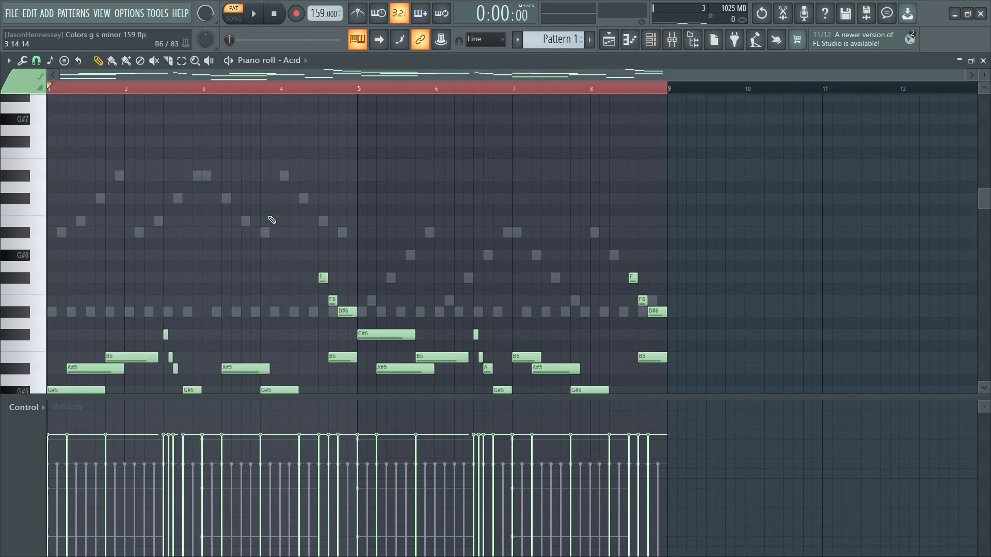
scroll(270, 219, down, 3)
scroll(281, 211, up, 1)
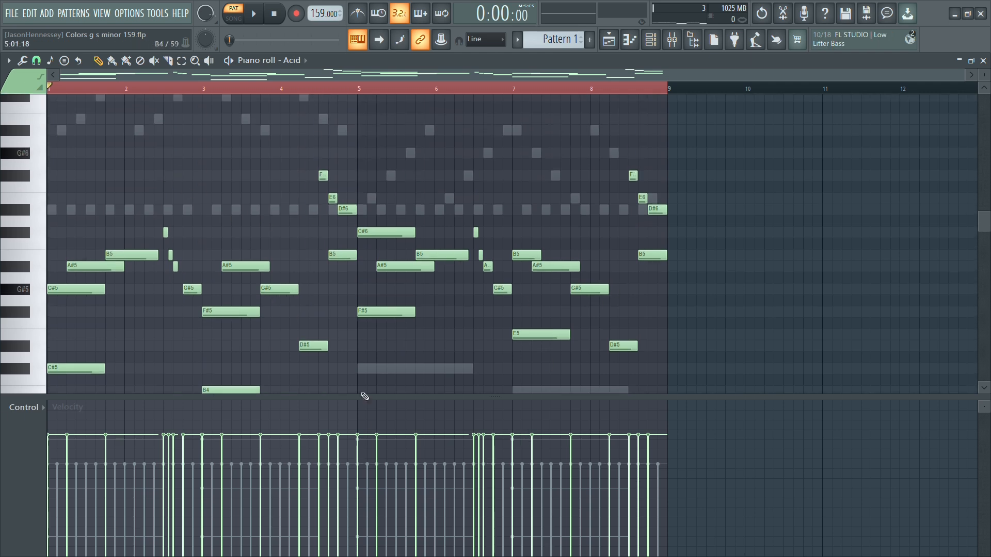
key(space)
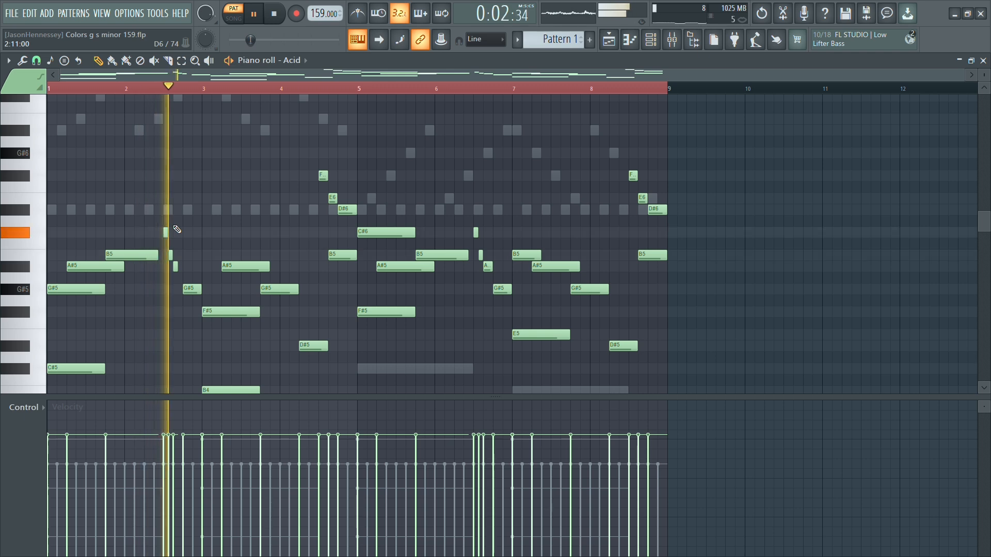
key(space)
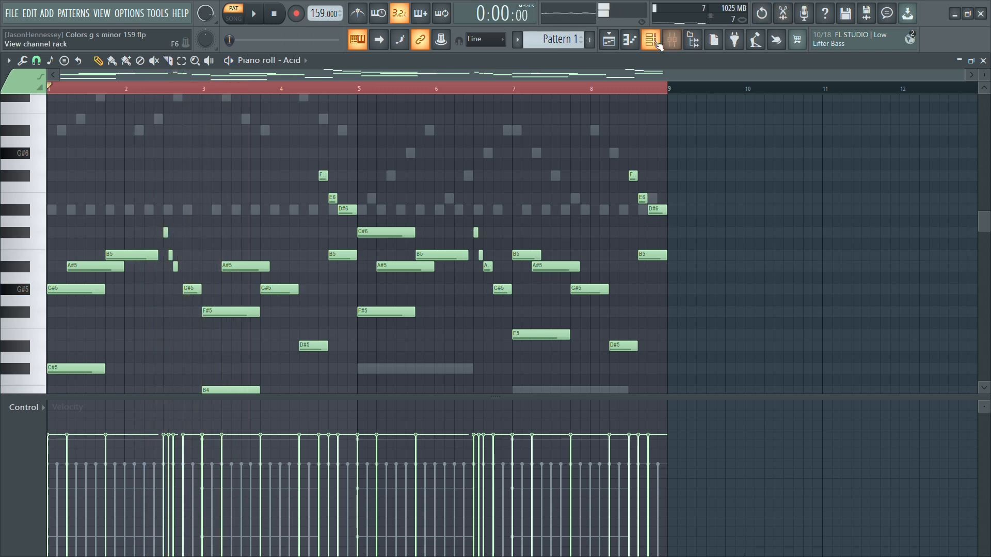
Step: Open the Basic channel's arpeggio notes in the piano roll to review them
click(650, 39)
click(175, 223)
scroll(169, 221, up, 3)
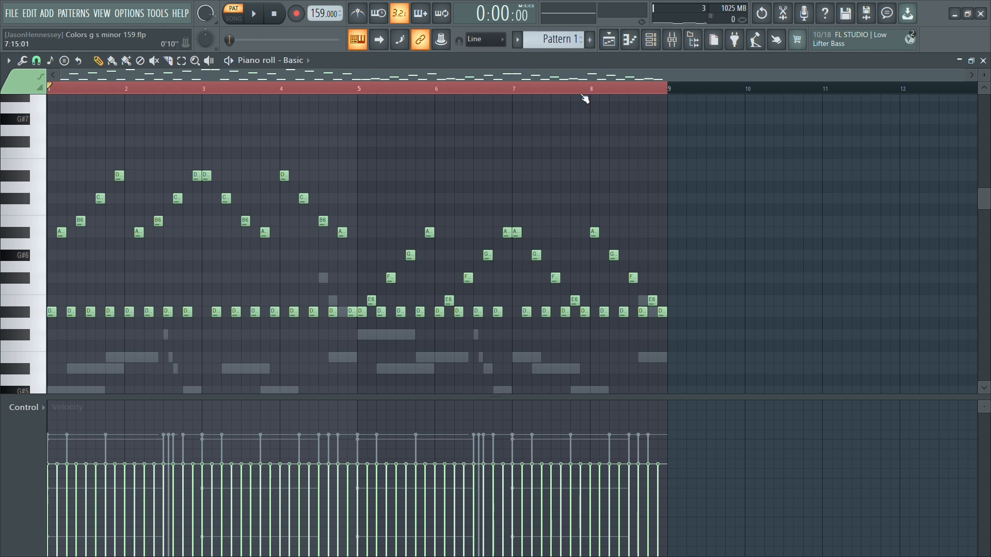
Step: Open the Square purity channel's notes in the piano roll and look over its high and low layers
click(651, 40)
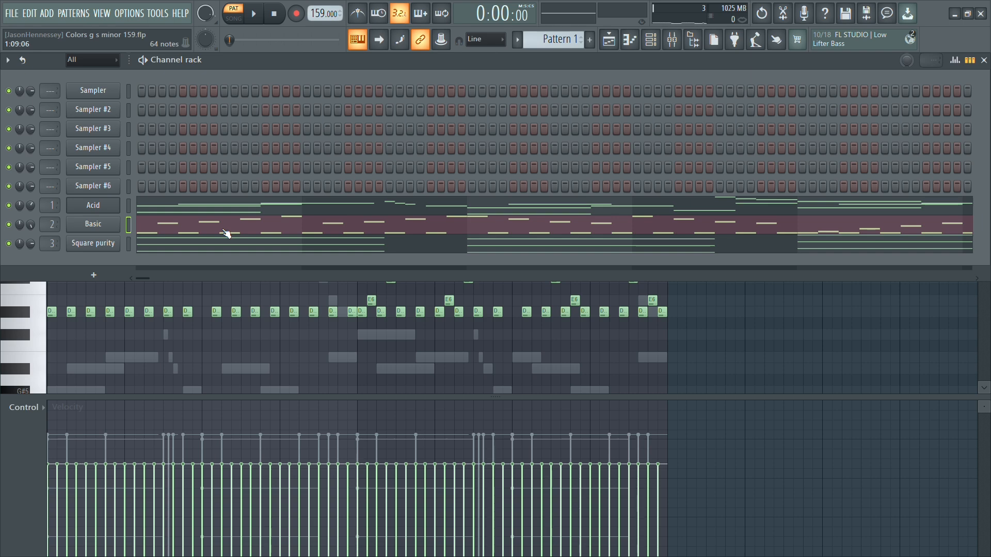
click(221, 252)
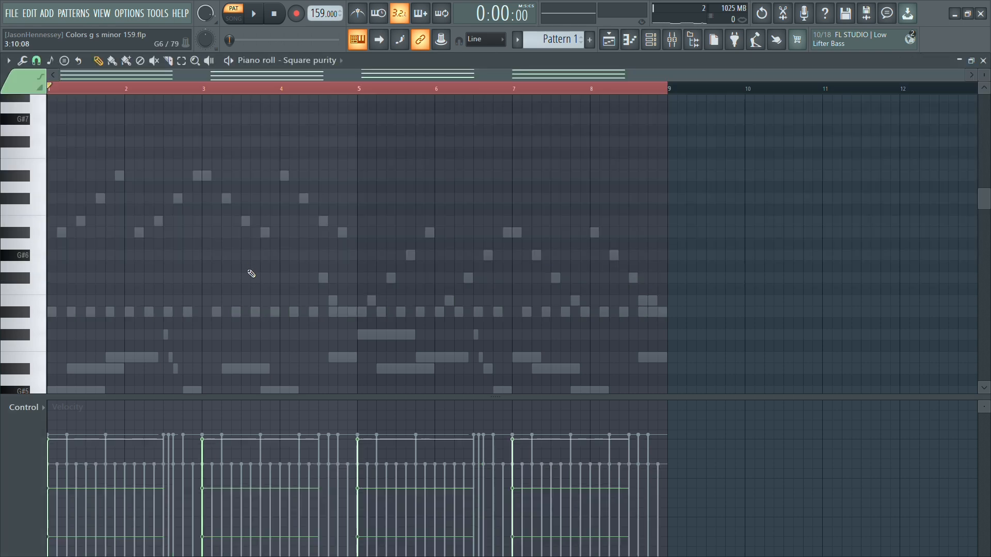
scroll(263, 274, down, 8)
scroll(280, 279, up, 4)
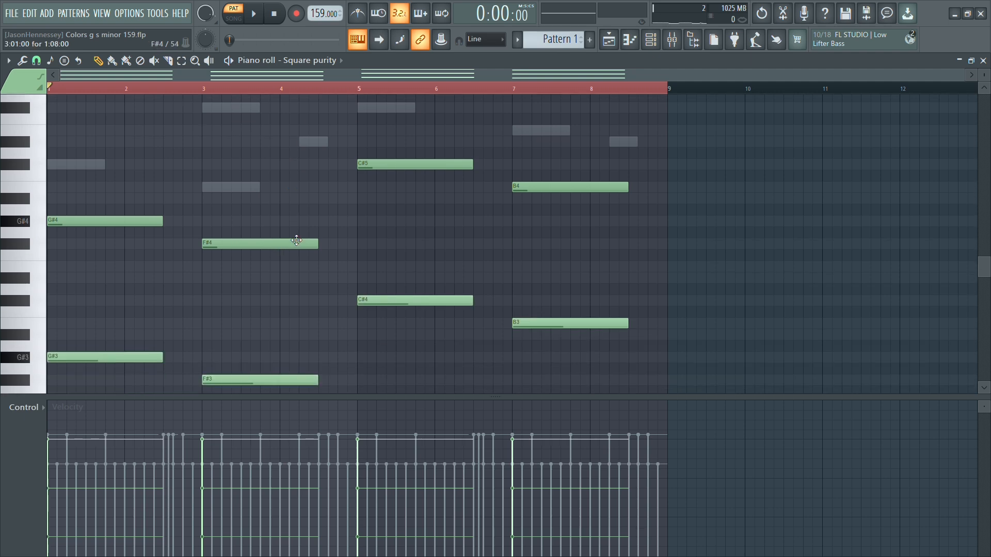
scroll(436, 215, down, 7)
scroll(436, 215, up, 5)
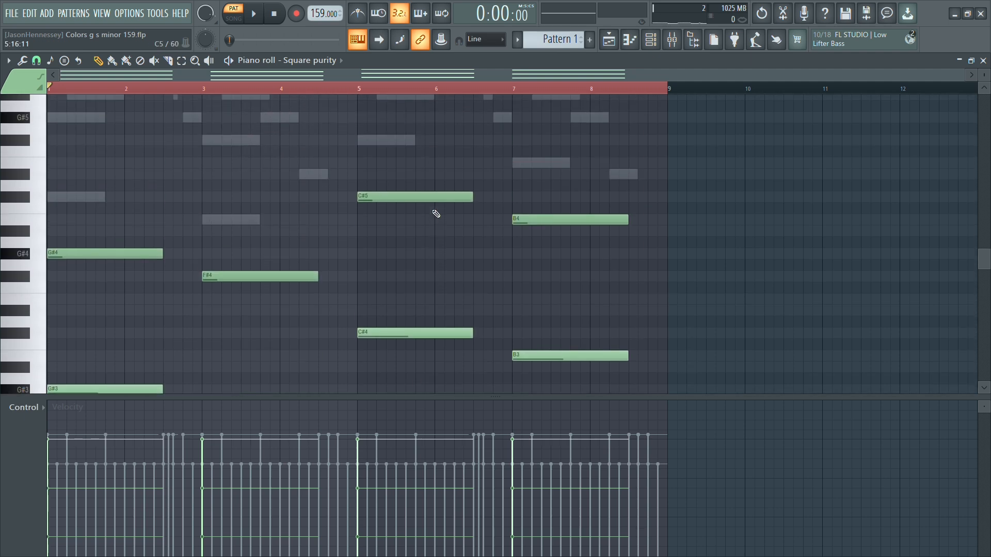
Step: Display the Pan values of the Square purity notes in the piano roll's control lane and stop playback
click(648, 40)
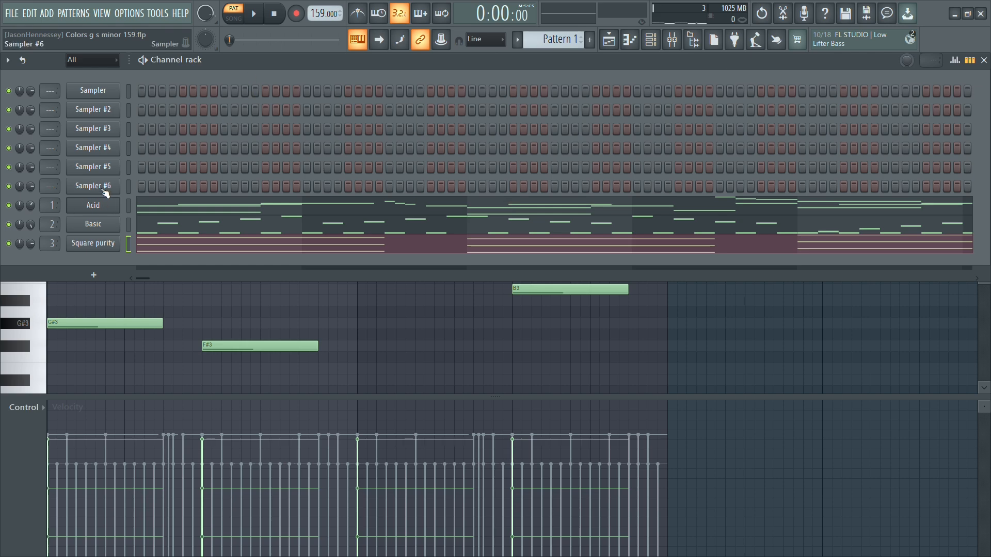
click(177, 209)
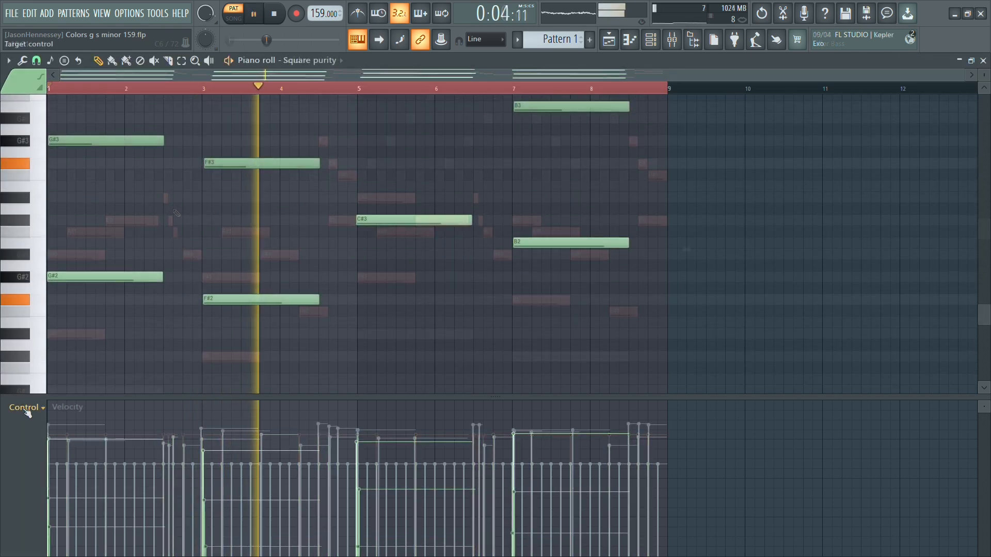
scroll(27, 411, down, 7)
scroll(27, 413, up, 8)
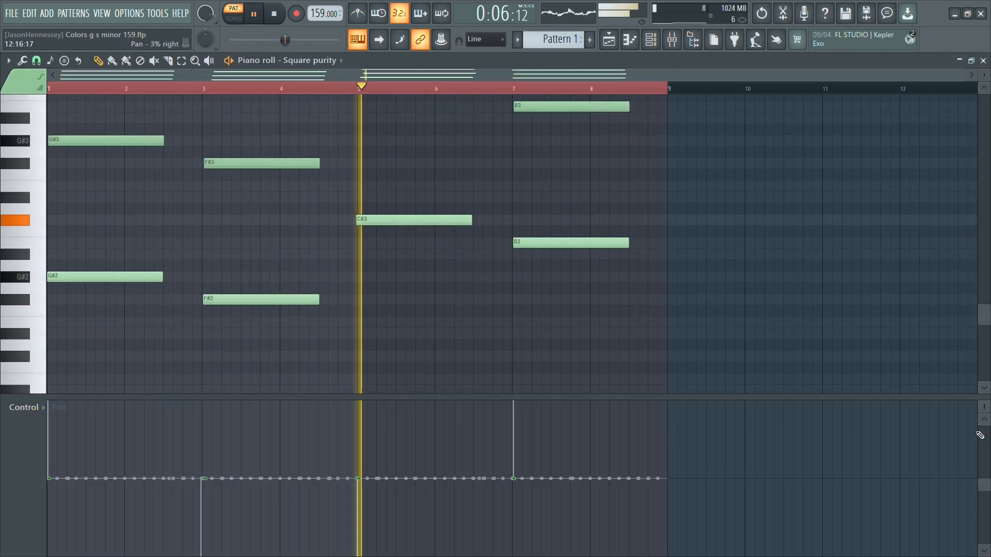
click(982, 408)
key(space)
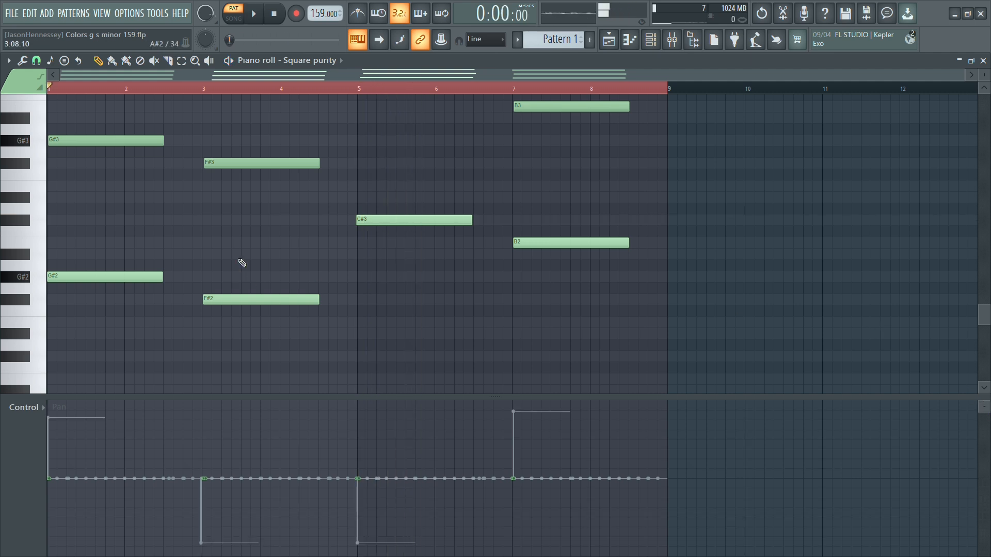
Step: Select the lower Square purity notes G#2, F#2, C#3 and B2 and pan them alternately left and right
click(651, 41)
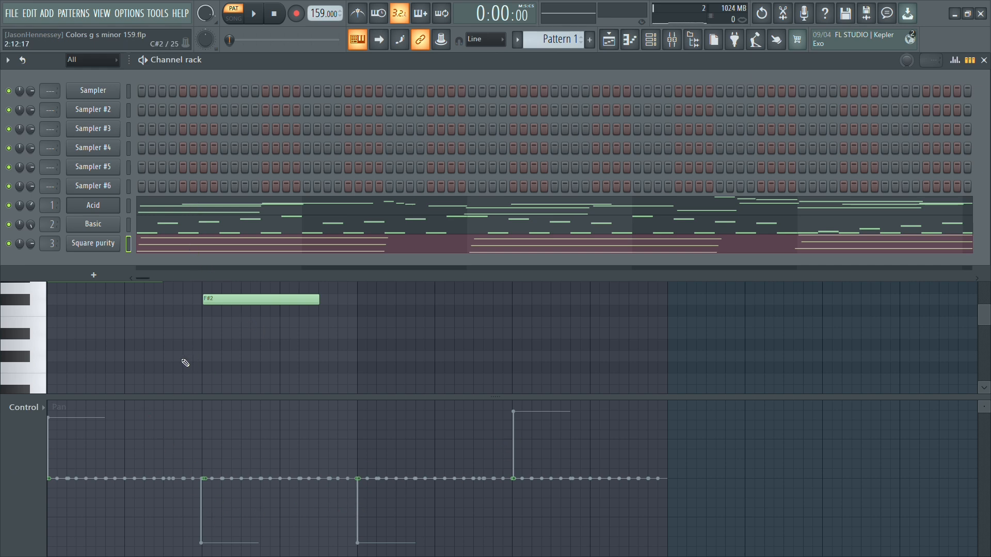
key(F6)
drag(599, 204, 150, 309)
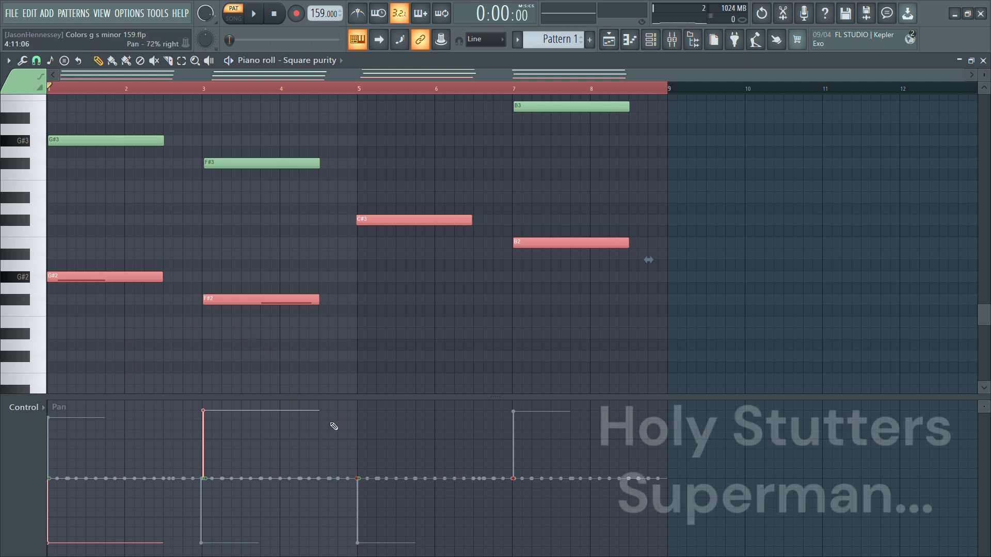
click(361, 412)
click(518, 533)
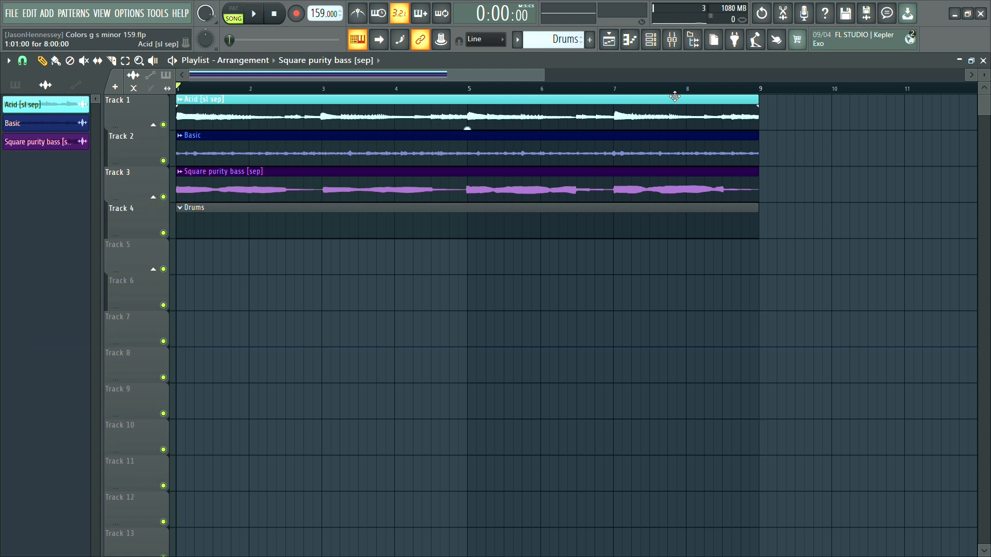
Step: Select all audio clips in the playlist and give them short fade-outs at bar 9 and fade-ins at bar 1
key(ctrl+a)
scroll(898, 141, up, 5)
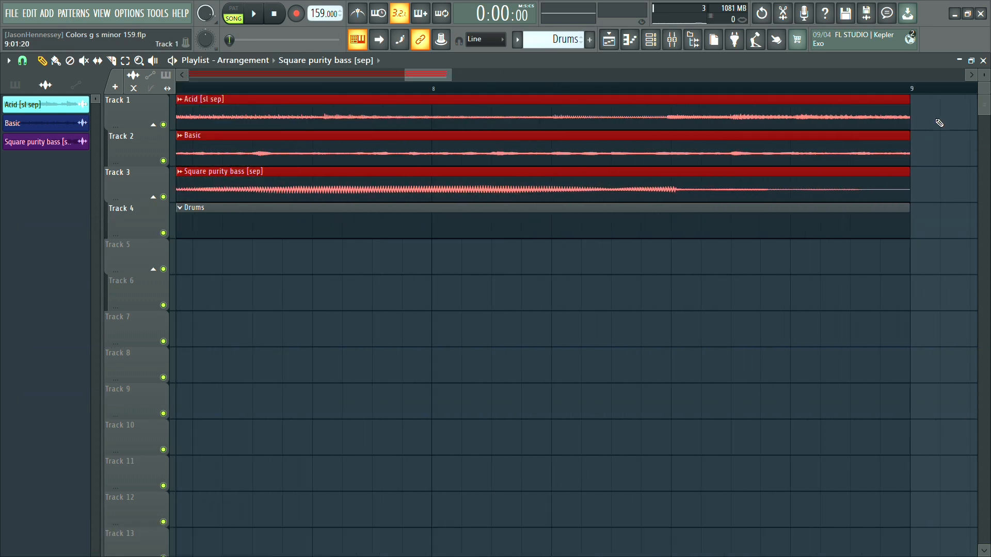
drag(905, 109, 897, 107)
scroll(927, 122, down, 6)
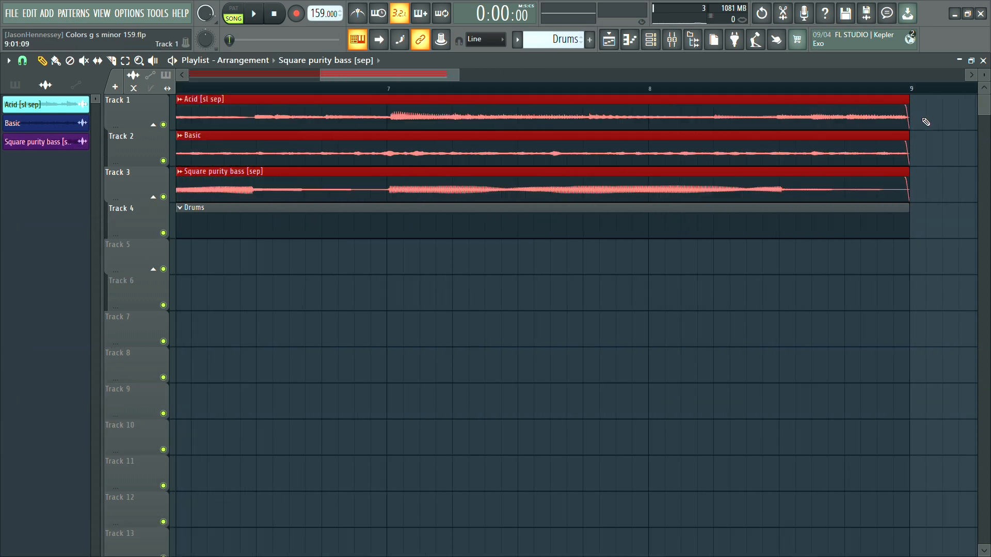
scroll(67, 167, up, 8)
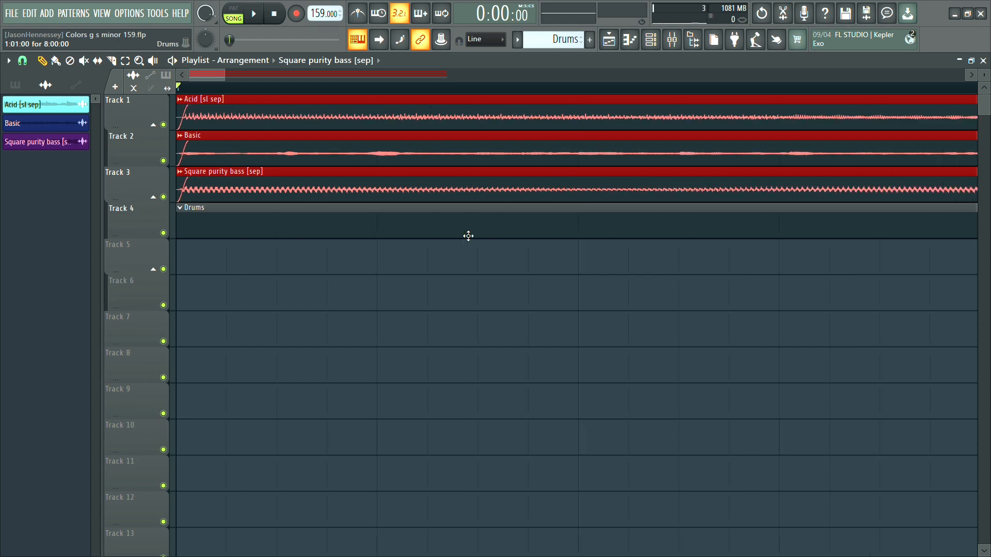
scroll(471, 237, down, 9)
Step: Play back the eight-bar playlist arrangement of Acid, Basic and Square purity bass
click(192, 99)
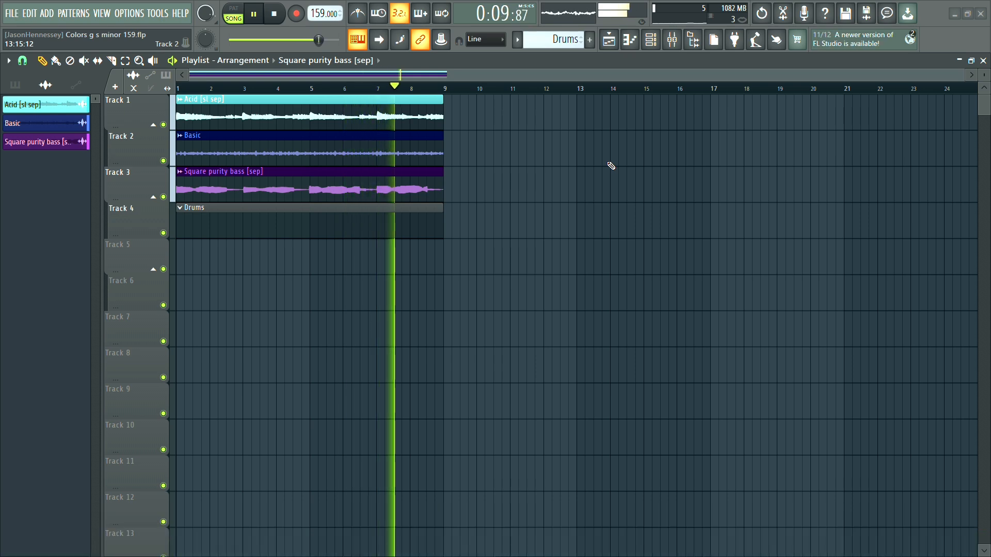
key(Page_Up)
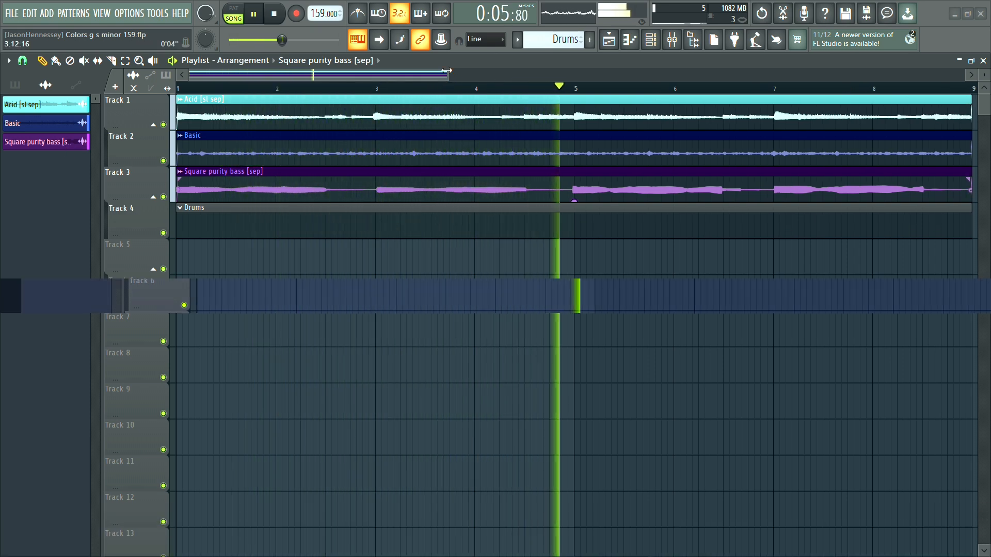
drag(426, 72, 454, 76)
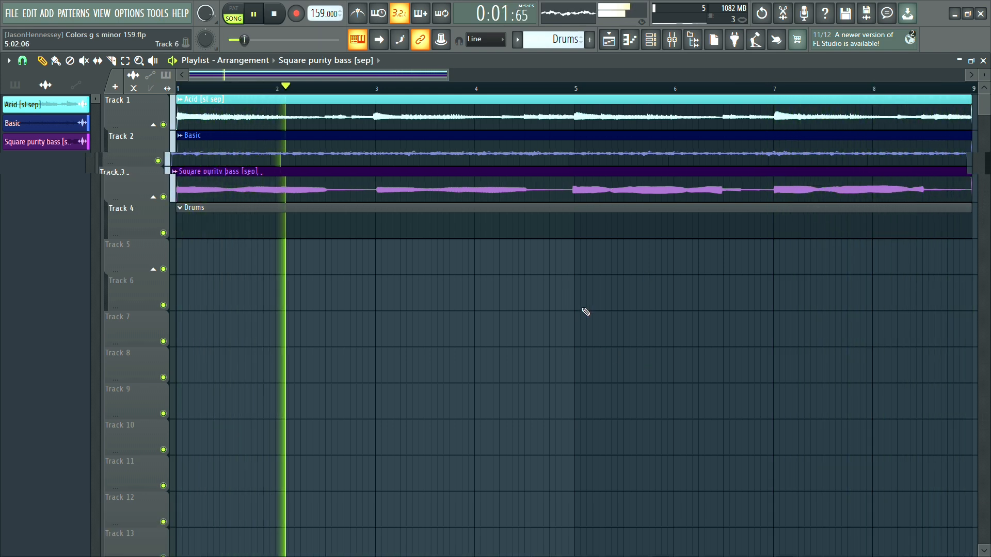
scroll(571, 312, down, 3)
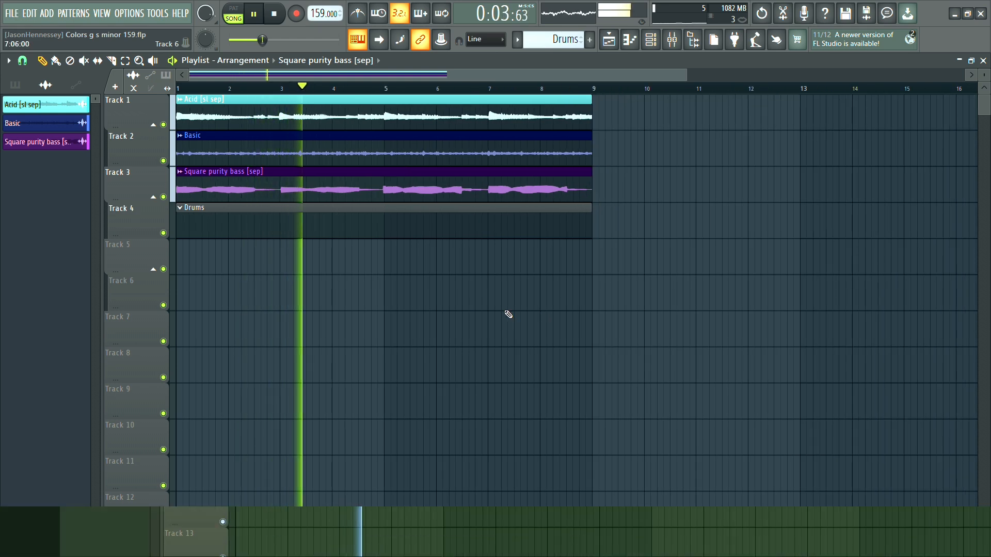